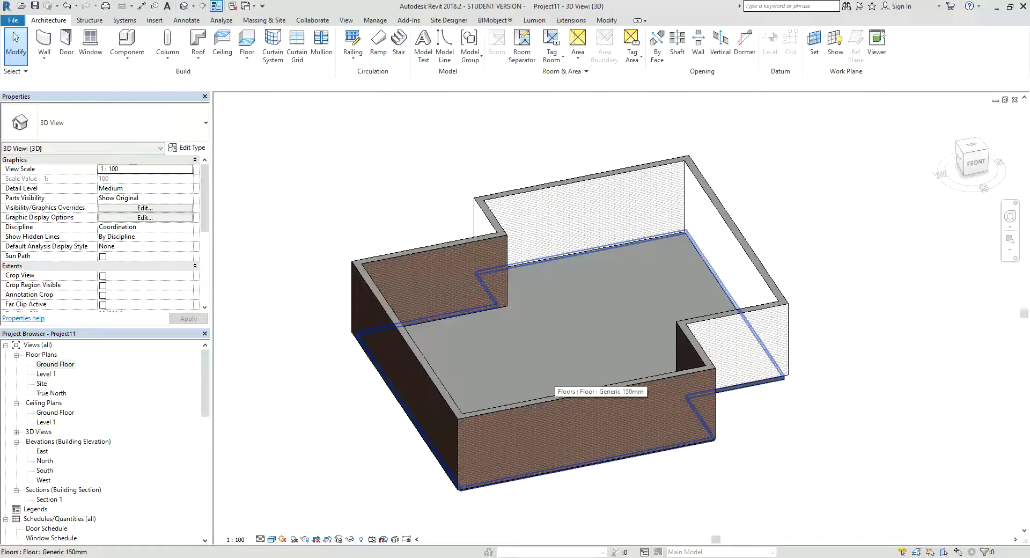
Orbit the 3D view to inspect the room's floor, then clear the floor selection.
{"action": "left_click", "coordinate": [616, 430]}
{"action": "mouse_move", "coordinate": [616, 431]}
{"action": "middle_mouse_down", "text": "shift"}
{"action": "mouse_move", "coordinate": [568, 466]}
{"action": "mouse_move", "coordinate": [384, 386]}
{"action": "middle_mouse_up", "text": "shift"}
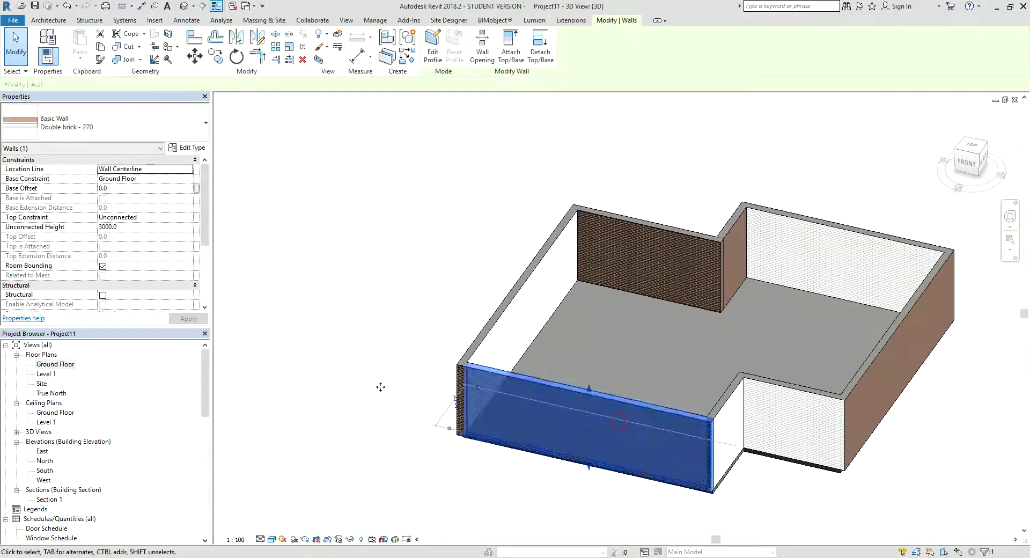
{"action": "left_click", "coordinate": [376, 385]}
{"action": "left_click", "coordinate": [601, 360]}
{"action": "mouse_move", "coordinate": [394, 296]}
{"action": "middle_mouse_down", "text": "shift"}
{"action": "mouse_move", "coordinate": [439, 352]}
{"action": "mouse_move", "coordinate": [478, 367]}
{"action": "middle_mouse_up", "text": "shift"}
{"action": "key", "text": "Escape"}
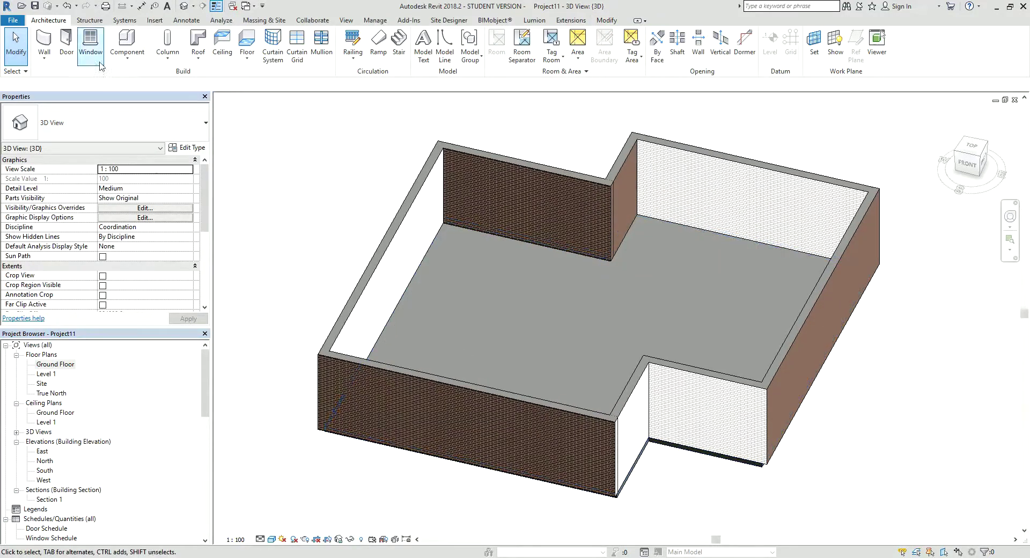
Start an in-place model in the Generic Models category with the default name.
{"action": "left_click", "coordinate": [127, 57]}
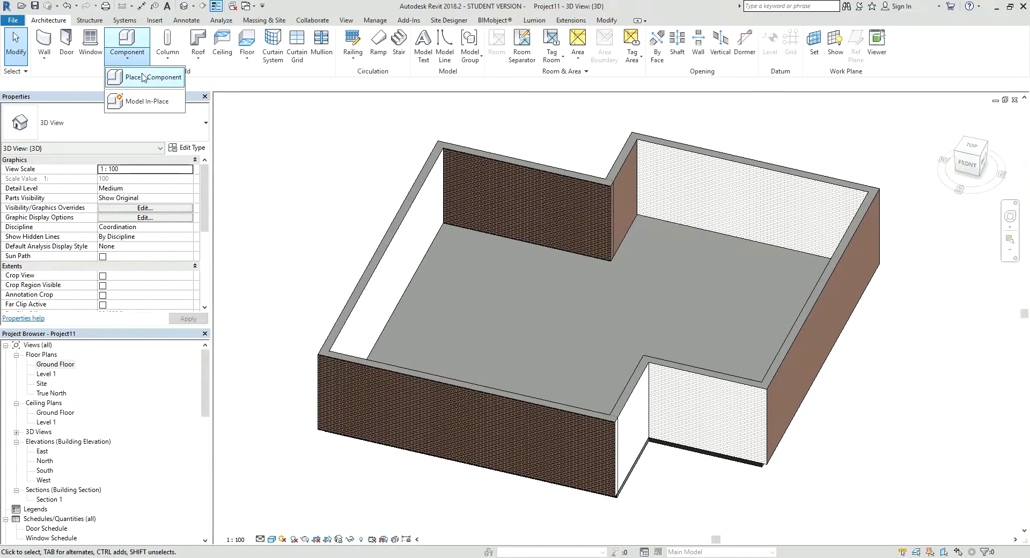
{"action": "left_click", "coordinate": [151, 100]}
{"action": "left_click", "coordinate": [477, 264]}
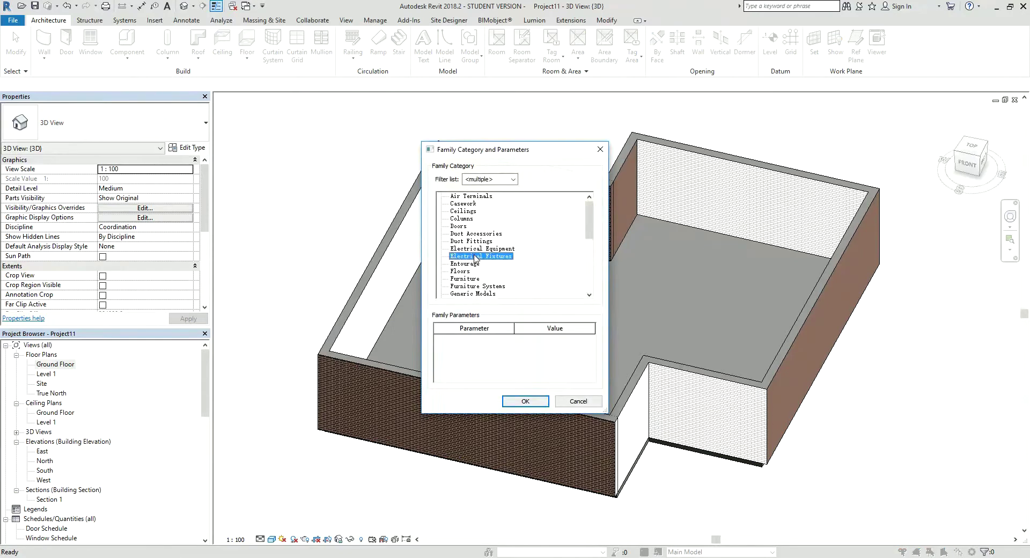
{"action": "left_click", "coordinate": [466, 292]}
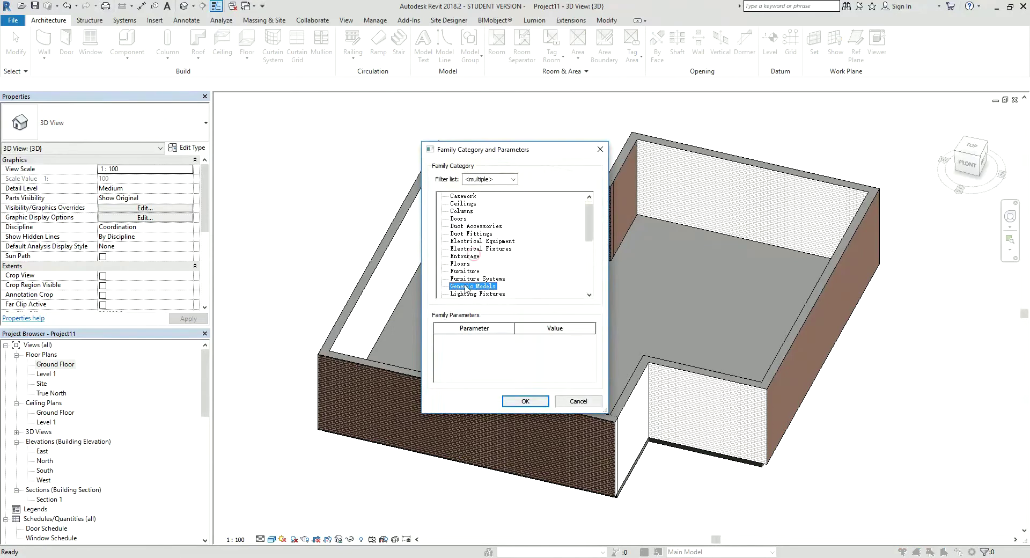
{"action": "left_click", "coordinate": [529, 400]}
{"action": "left_click", "coordinate": [665, 285]}
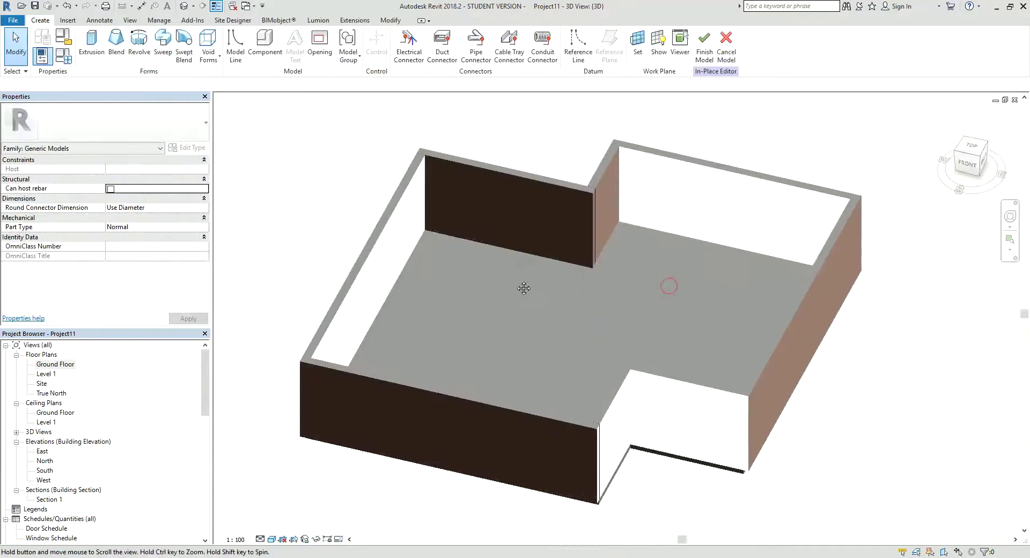
Begin an extrusion with the floor surface picked as its work plane.
{"action": "left_click", "coordinate": [89, 43]}
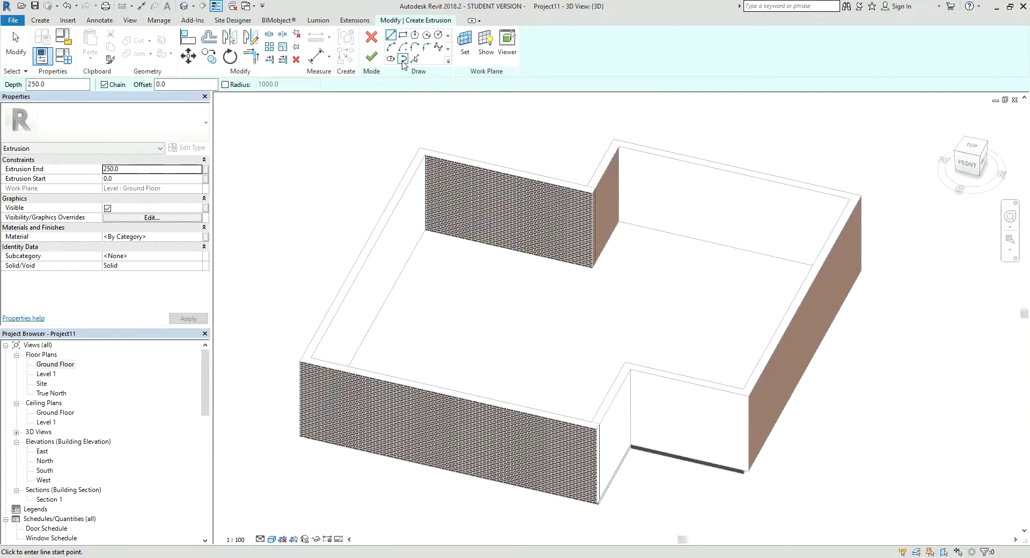
{"action": "left_click", "coordinate": [465, 43]}
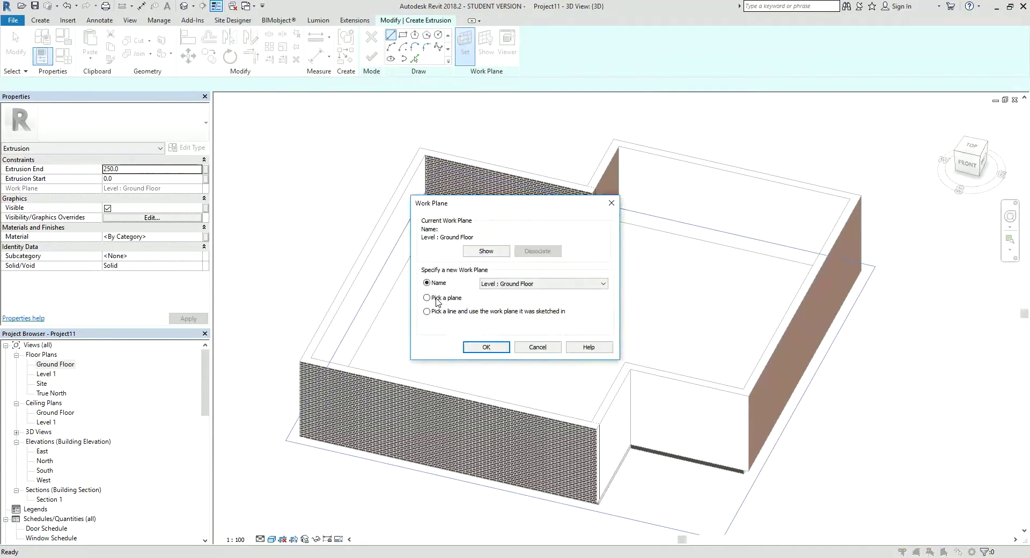
{"action": "left_click", "coordinate": [487, 348]}
{"action": "left_click", "coordinate": [552, 317]}
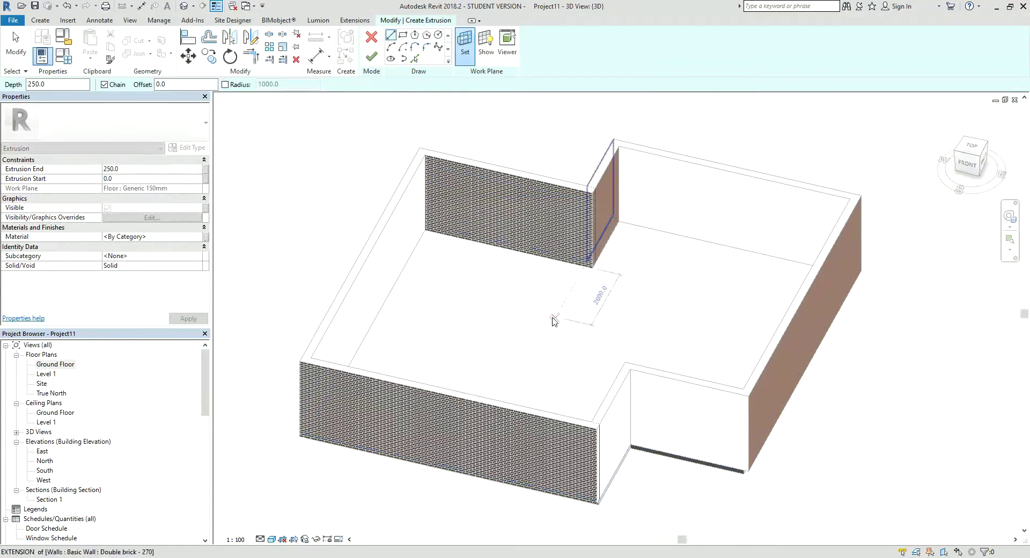
Trace the inner edges of all eight walls with Pick Lines and finish the extrusion.
{"action": "left_click", "coordinate": [414, 58]}
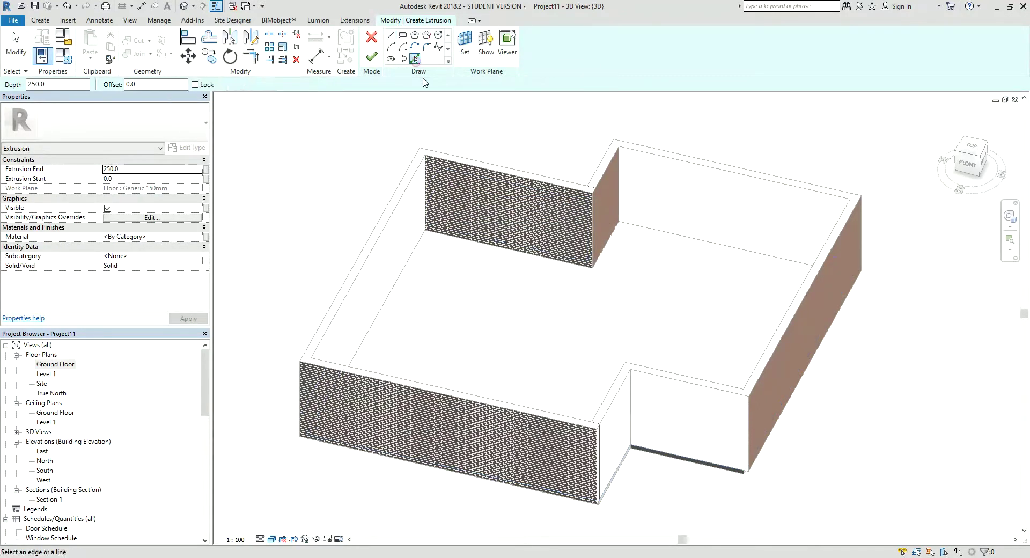
{"action": "left_click", "coordinate": [573, 235]}
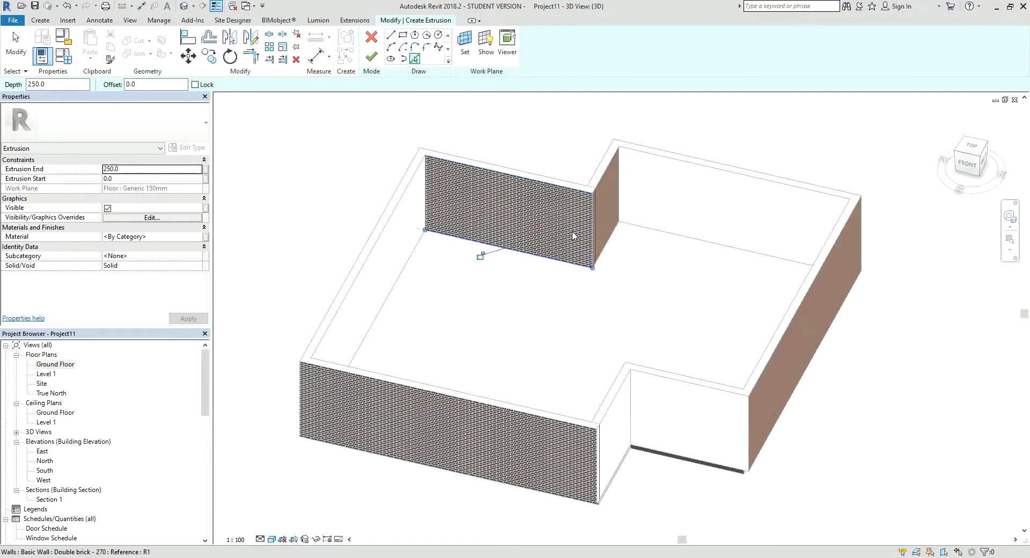
{"action": "left_click", "coordinate": [601, 214]}
{"action": "left_click", "coordinate": [676, 200]}
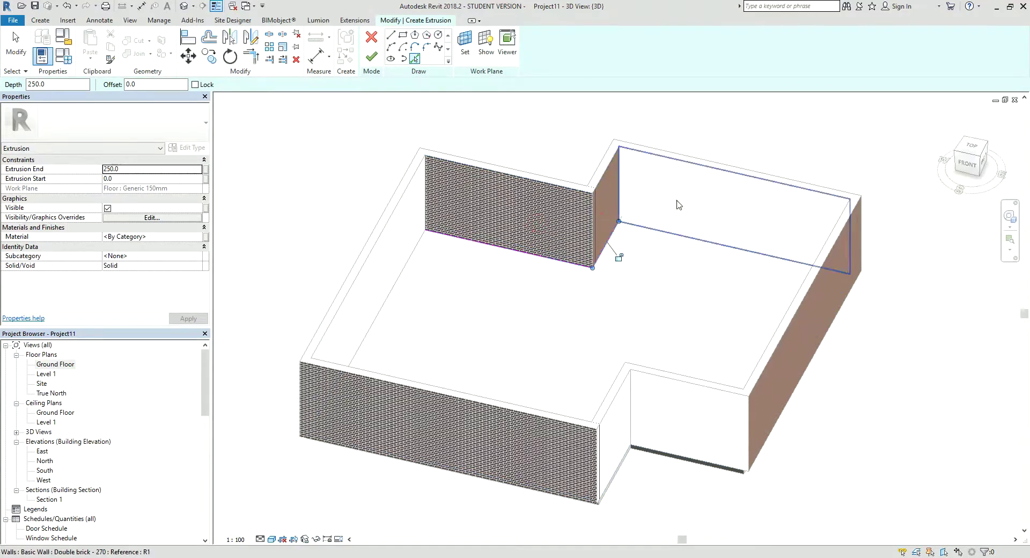
{"action": "left_click", "coordinate": [824, 333]}
{"action": "left_click", "coordinate": [671, 371]}
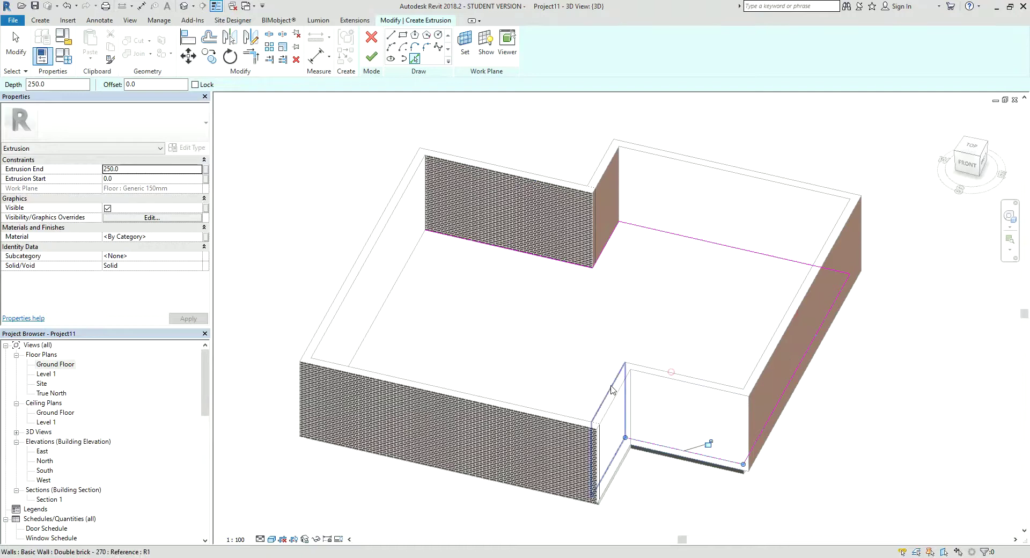
{"action": "left_click", "coordinate": [612, 390]}
{"action": "left_click", "coordinate": [520, 413]}
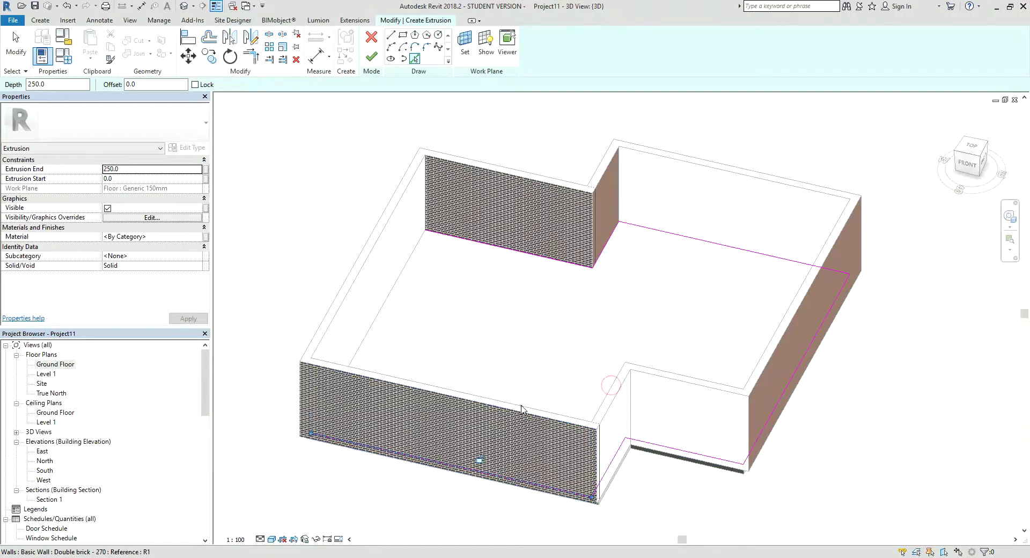
{"action": "left_click", "coordinate": [367, 261]}
{"action": "left_click", "coordinate": [371, 57]}
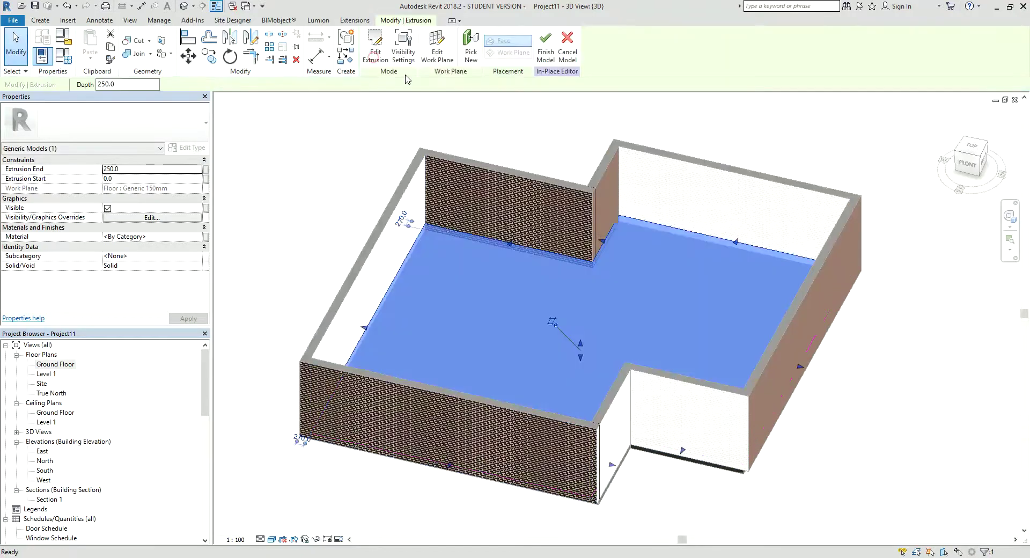
Set the extrusion end to 1 and finish the model, leaving a thin floor slab.
{"action": "double_click", "coordinate": [163, 169]}
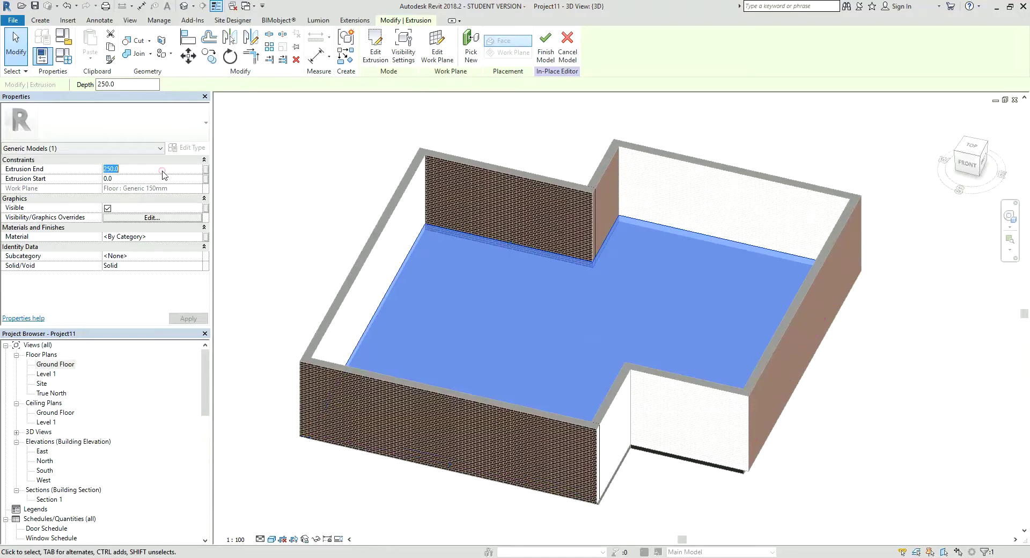
{"action": "type", "text": "1"}
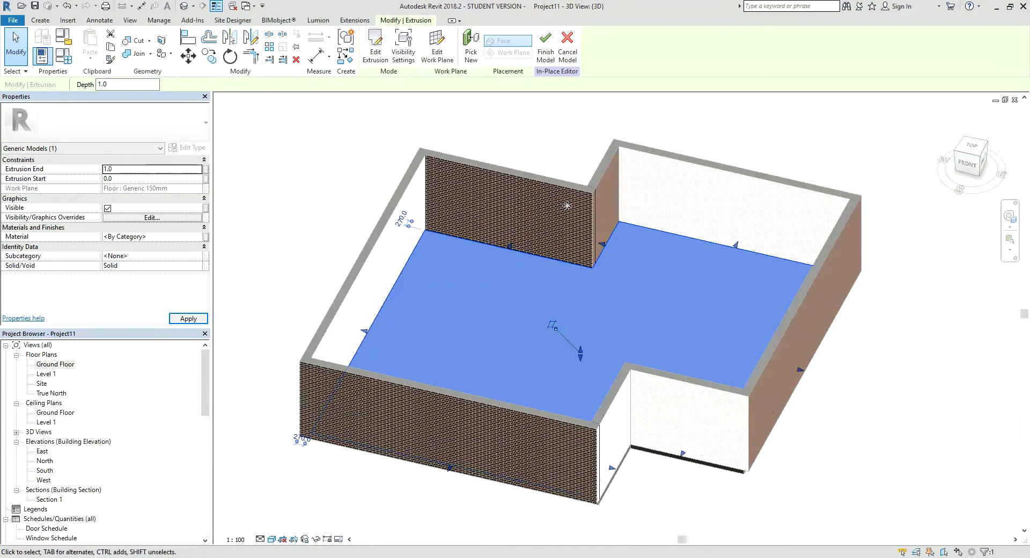
{"action": "left_click", "coordinate": [542, 51]}
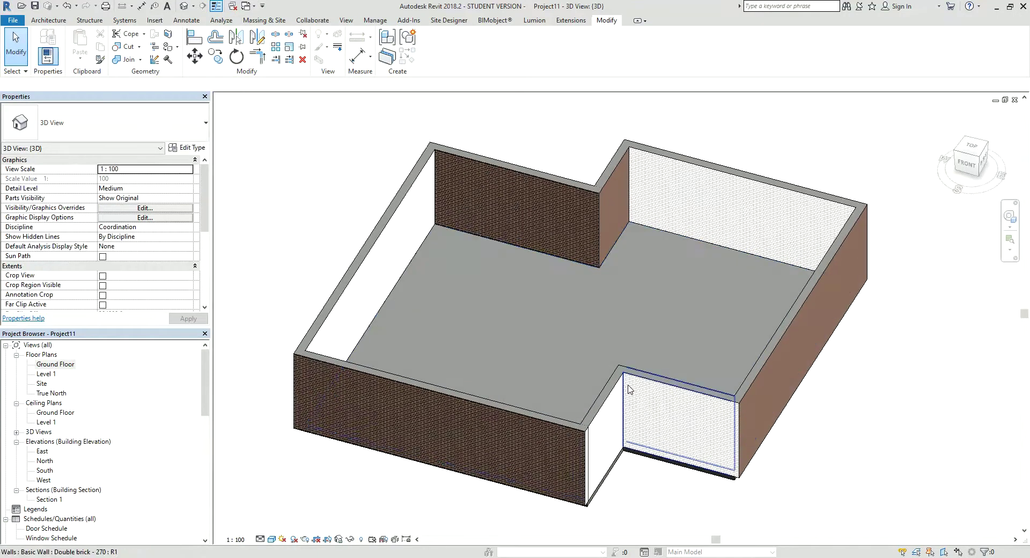
{"action": "left_click", "coordinate": [595, 336]}
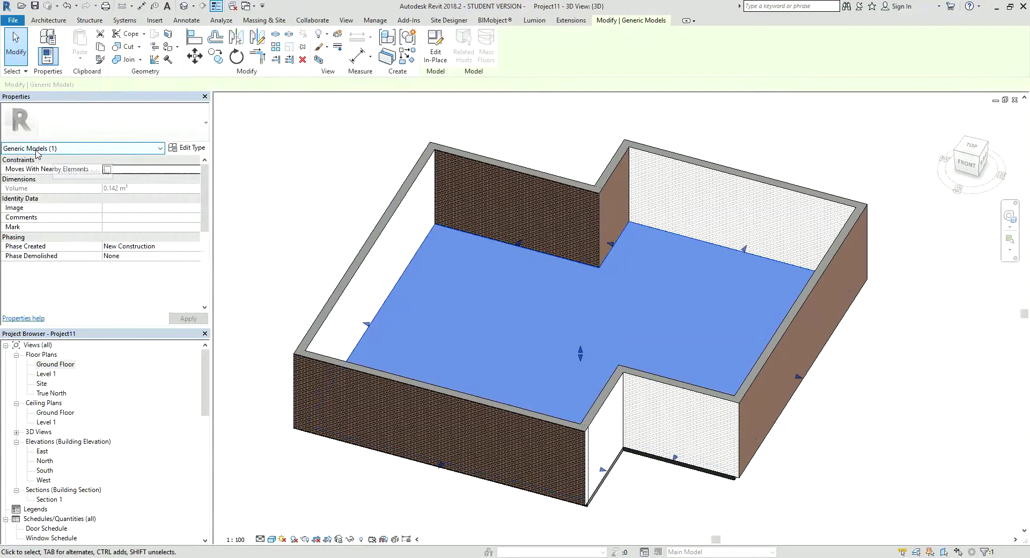
{"action": "middle_click_drag", "start_coordinate": [552, 300], "coordinate": [506, 340], "text": "shift"}
{"action": "left_click", "coordinate": [48, 20]}
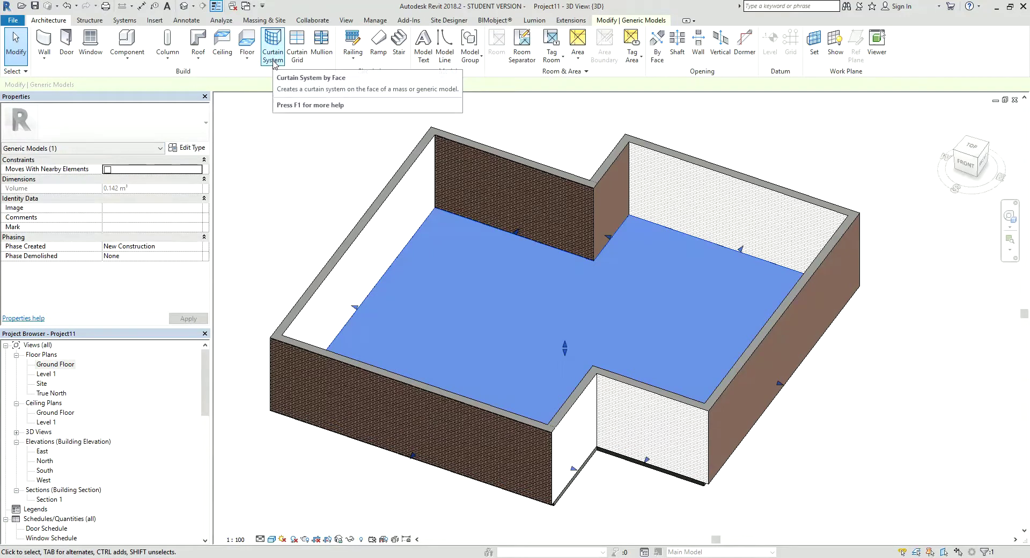
Create a curtain system by face on the slab's top face and select it.
{"action": "left_click", "coordinate": [272, 43]}
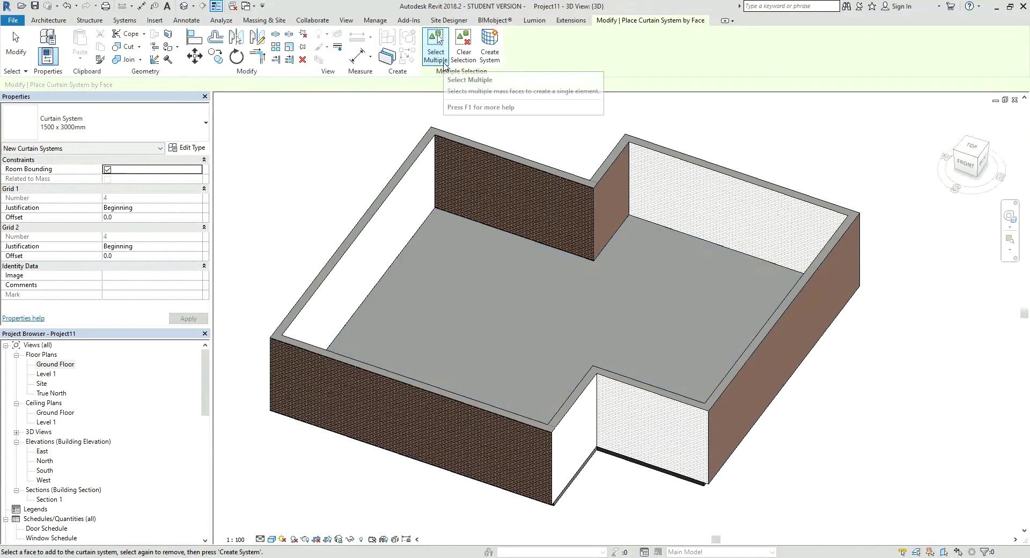
{"action": "left_click", "coordinate": [518, 299]}
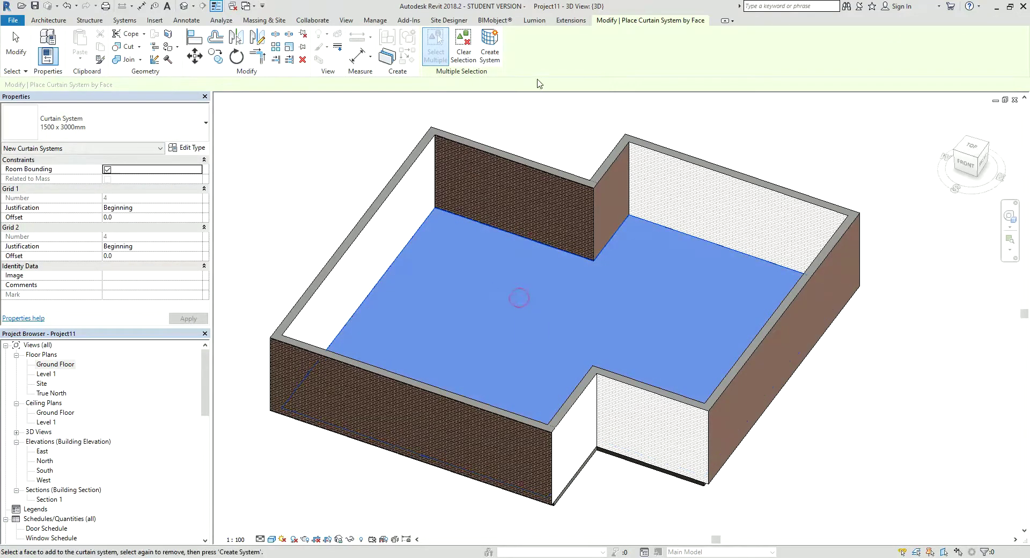
{"action": "left_click", "coordinate": [490, 48]}
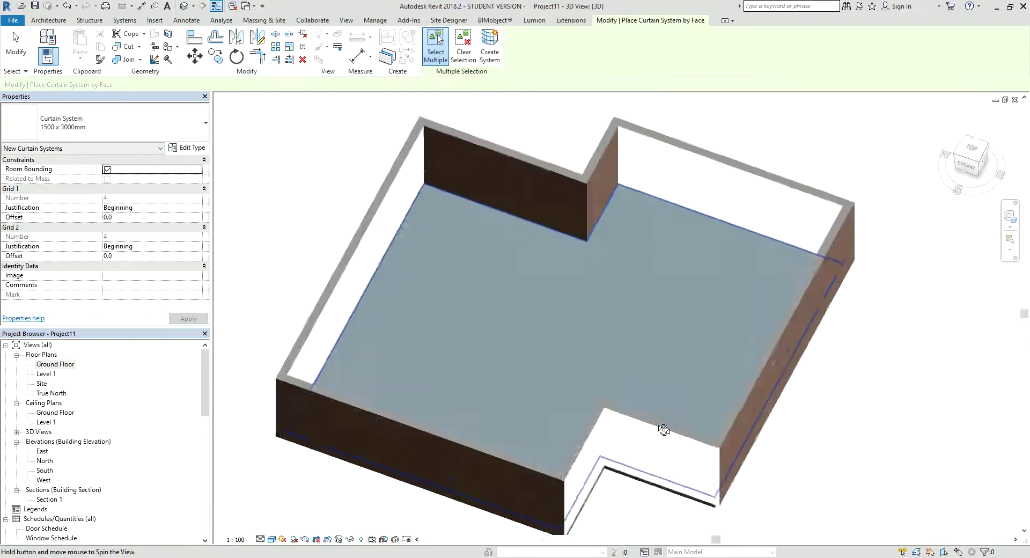
{"action": "middle_click_drag", "start_coordinate": [557, 300], "coordinate": [608, 330], "text": "shift"}
{"action": "key", "text": "Escape"}
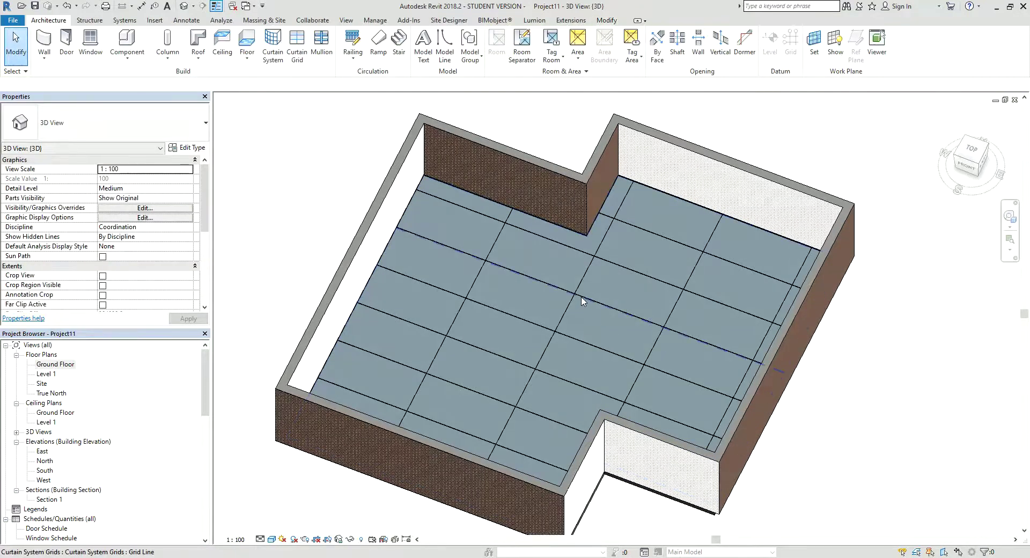
{"action": "left_click", "coordinate": [563, 340]}
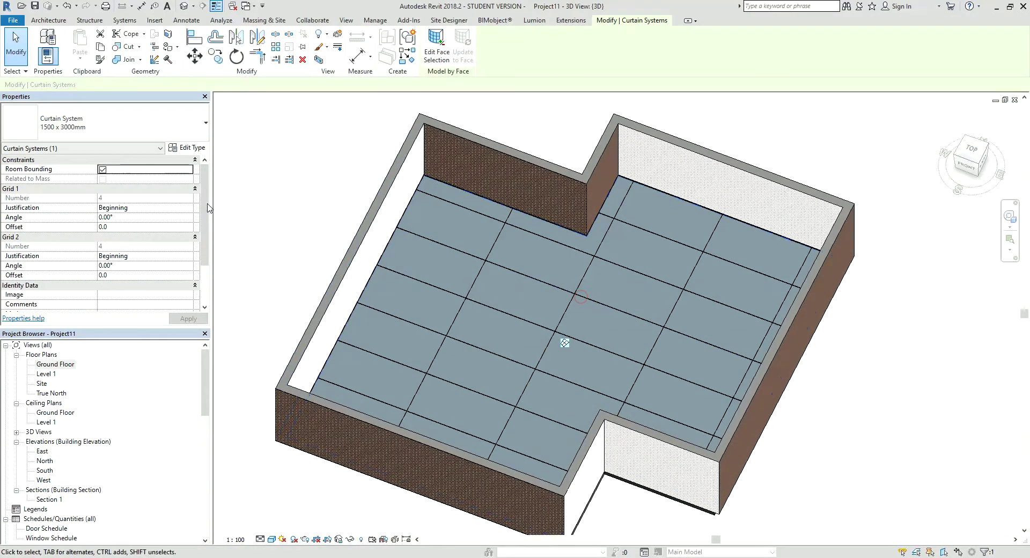
Duplicate the curtain system type as '500x500 Carpet Tiles'.
{"action": "left_click", "coordinate": [186, 147]}
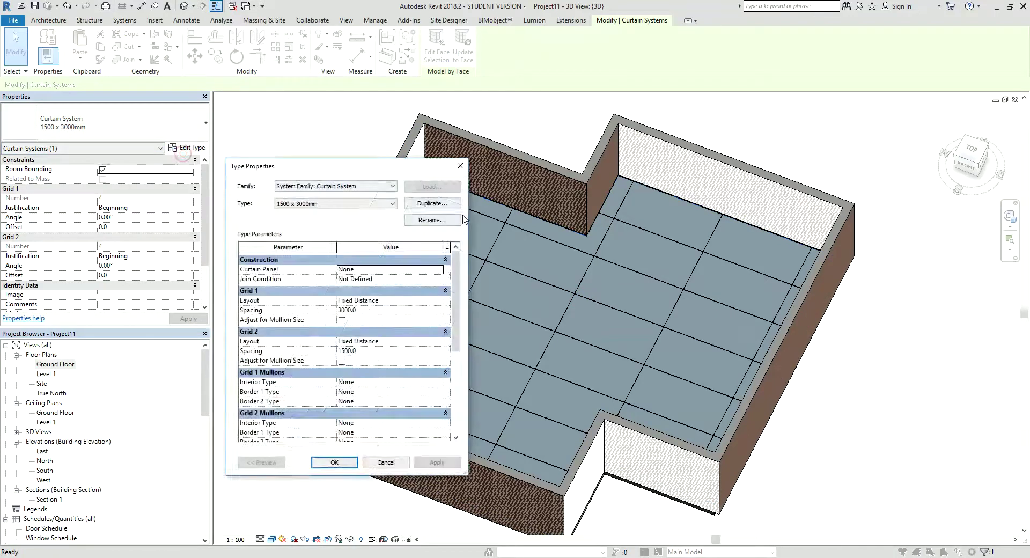
{"action": "left_click", "coordinate": [432, 203]}
{"action": "type", "text": "500x500 Carpet Tiles"}
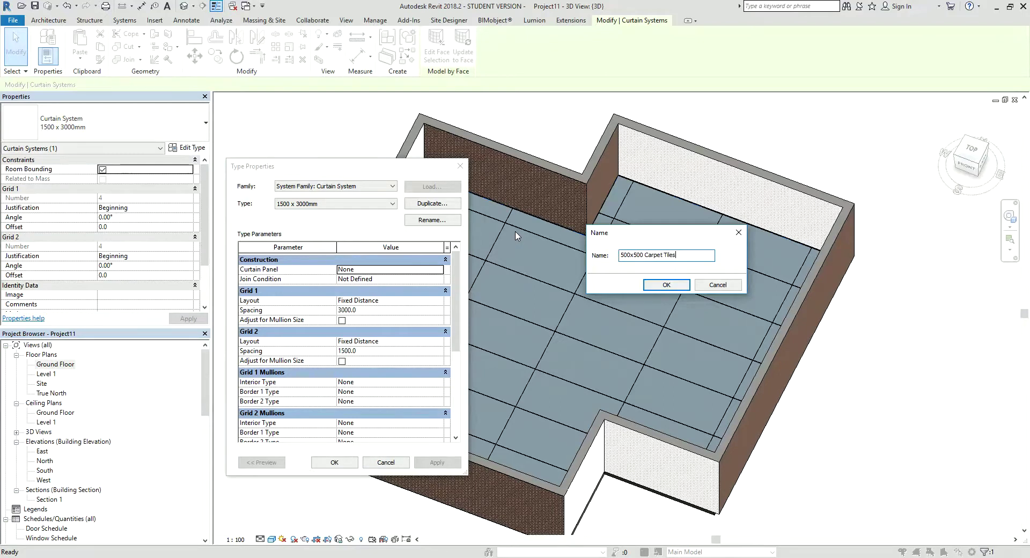
{"action": "left_click", "coordinate": [665, 286]}
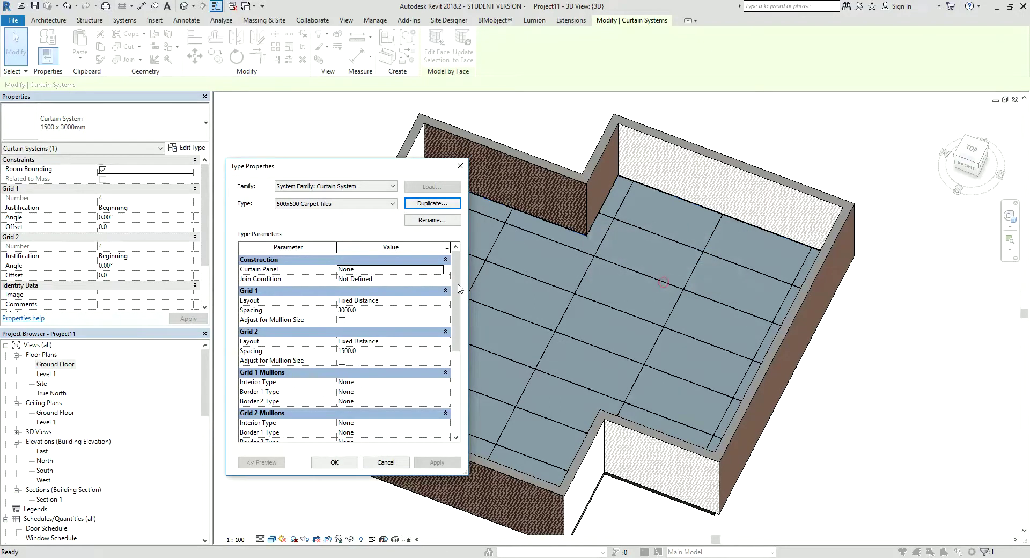
Set both grid spacings to 500 and the curtain panel to System Panel : Solid.
{"action": "left_click", "coordinate": [382, 310]}
{"action": "left_click", "coordinate": [377, 348]}
{"action": "type", "text": "500"}
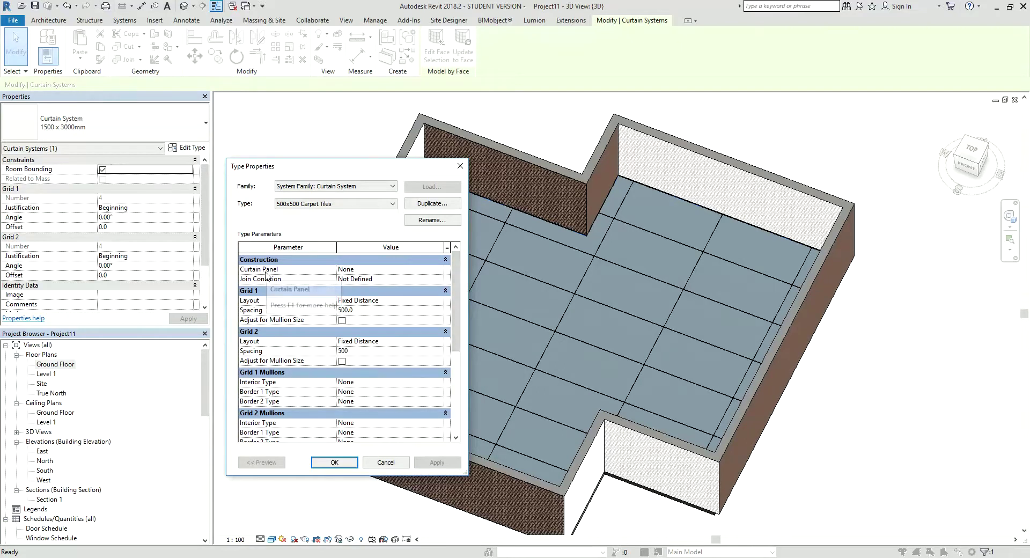
{"action": "left_click", "coordinate": [400, 271]}
{"action": "left_click", "coordinate": [438, 270]}
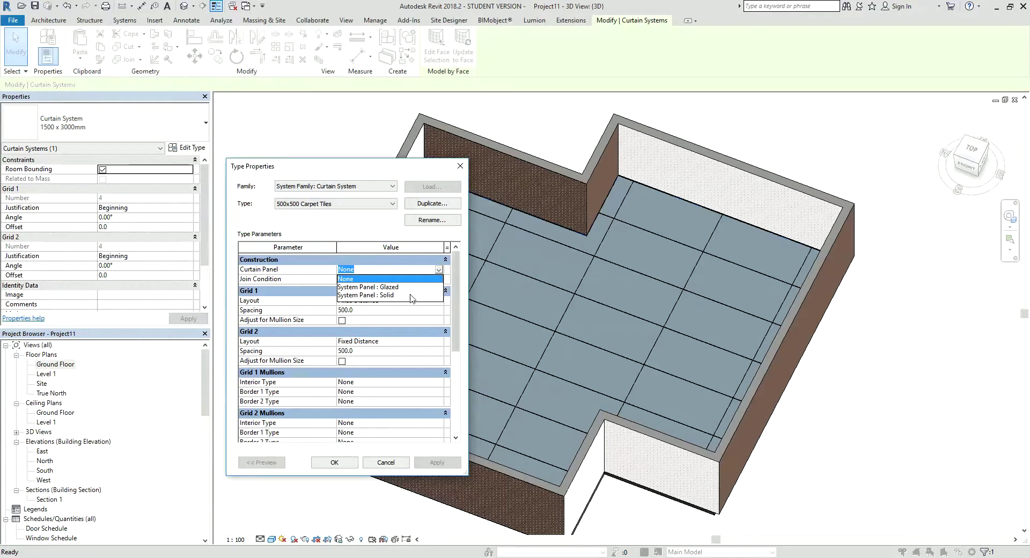
{"action": "left_click", "coordinate": [385, 295]}
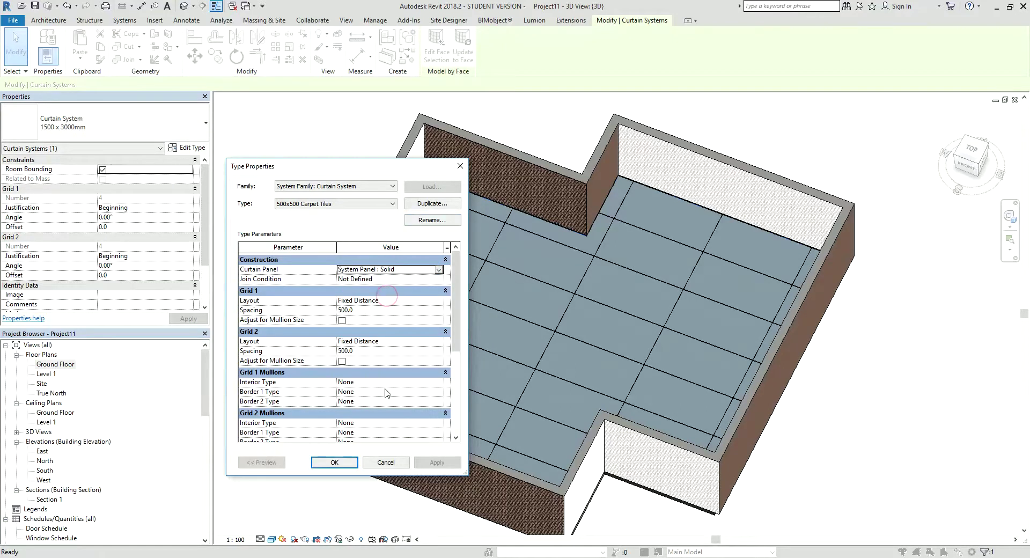
{"action": "left_click", "coordinate": [334, 462]}
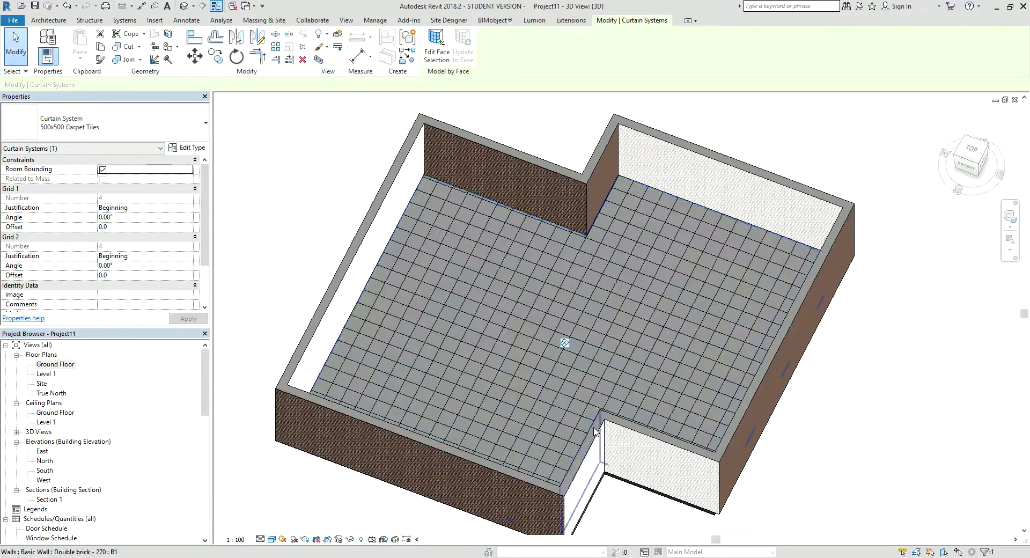
Tab-select one floor panel and set its type Offset to 0 and Thickness to 5.
{"action": "scroll", "coordinate": [587, 413], "scroll_direction": "up", "scroll_amount": 2}
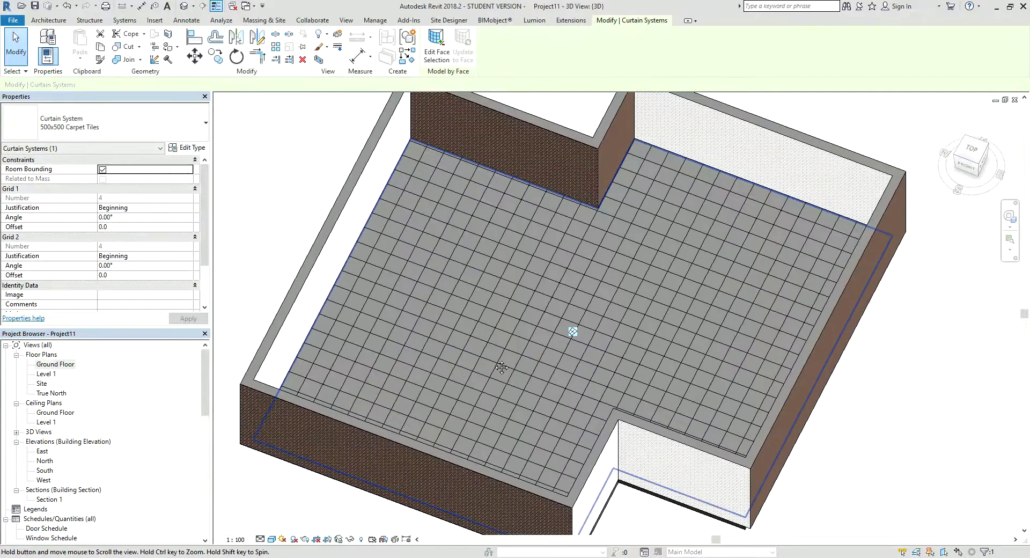
{"action": "key", "text": "Escape"}
{"action": "scroll", "coordinate": [547, 344], "scroll_direction": "up", "scroll_amount": 3}
{"action": "scroll", "coordinate": [537, 314], "scroll_direction": "up", "scroll_amount": 2}
{"action": "key", "text": "Tab"}
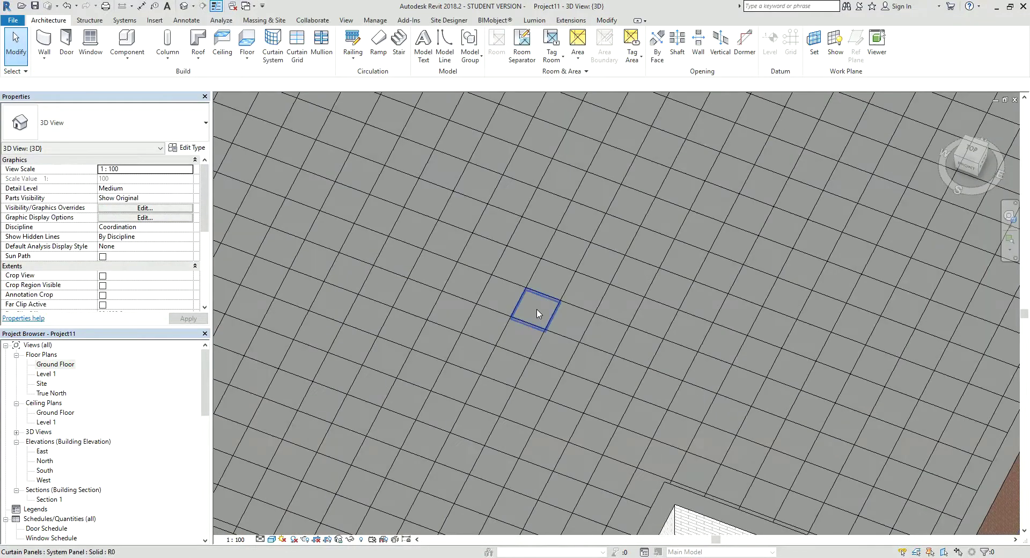
{"action": "left_click", "coordinate": [536, 305]}
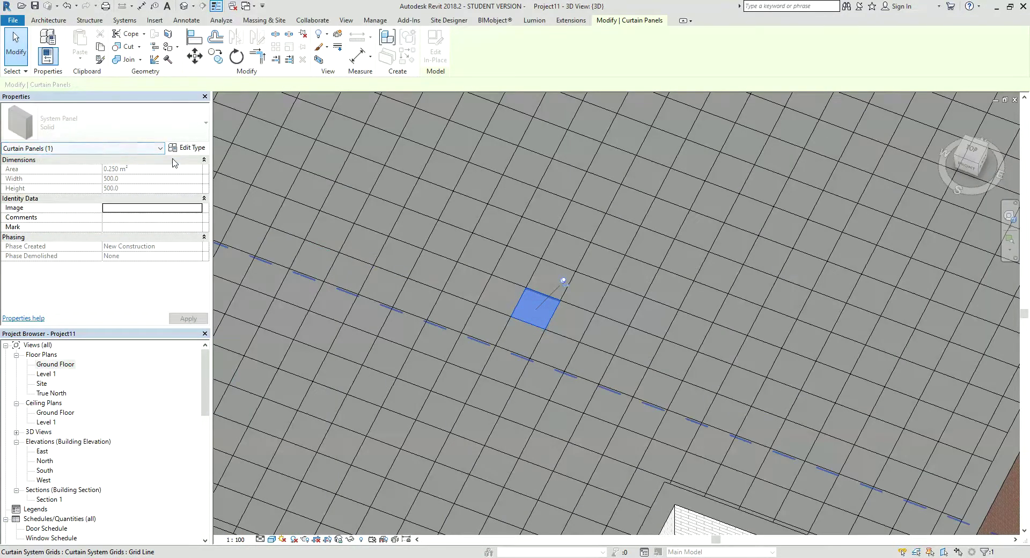
{"action": "left_click", "coordinate": [190, 148]}
{"action": "left_click", "coordinate": [365, 269]}
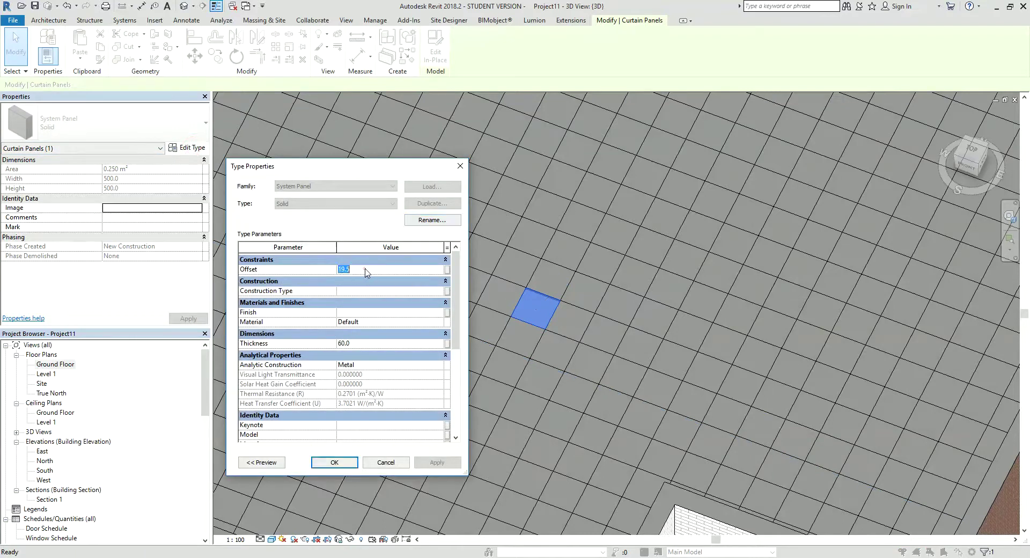
{"action": "type", "text": "0"}
{"action": "left_click", "coordinate": [363, 343]}
{"action": "type", "text": "5"}
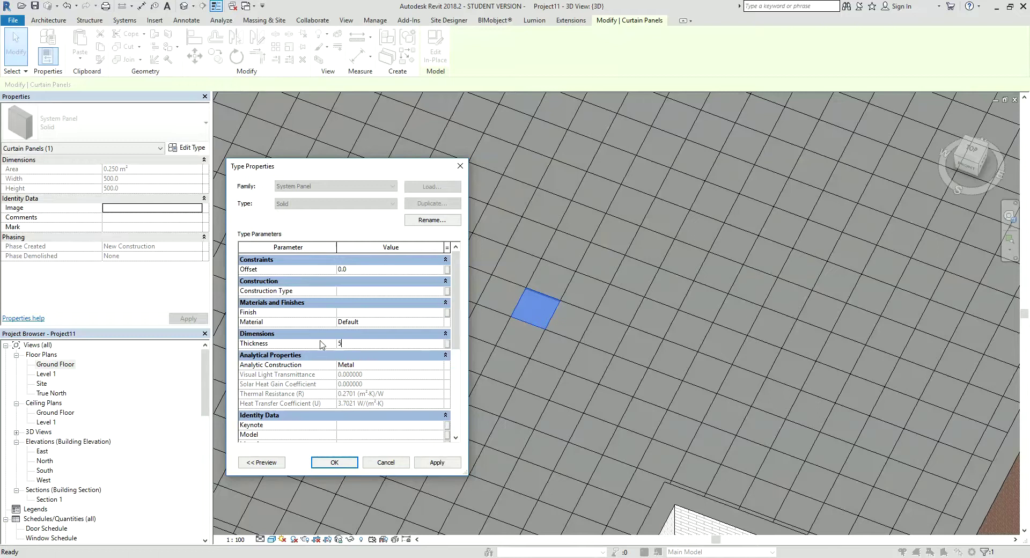
Duplicate the Default material as a new Carpet Tile 1 material.
{"action": "left_click", "coordinate": [441, 322]}
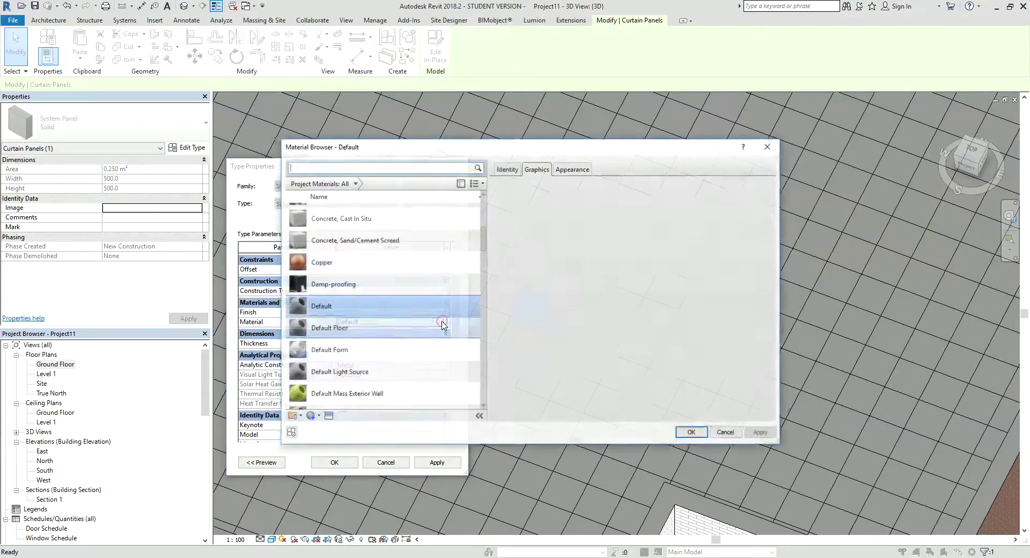
{"action": "right_click", "coordinate": [379, 303]}
{"action": "left_click", "coordinate": [399, 320]}
{"action": "type", "text": "Carpet Tile 1"}
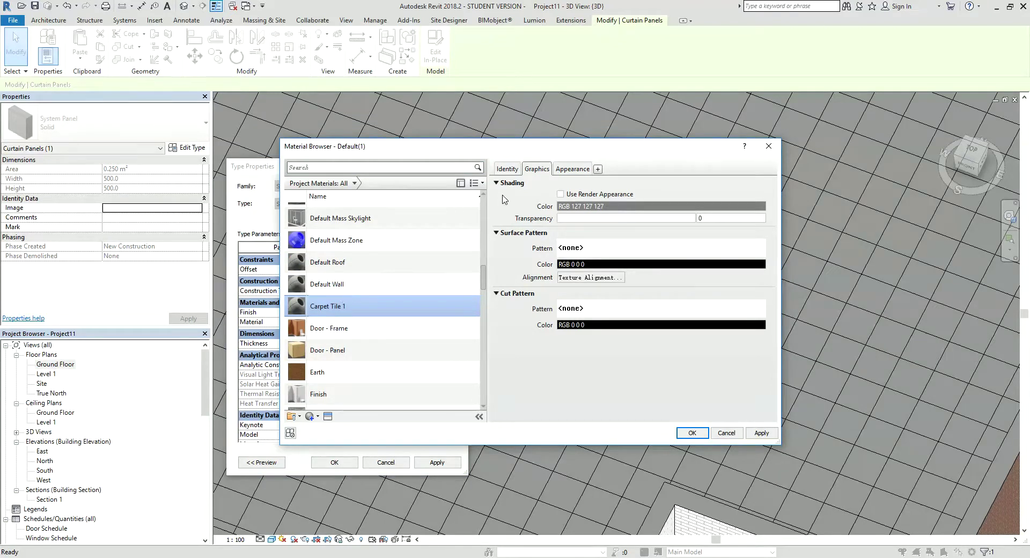
{"action": "left_click", "coordinate": [571, 169]}
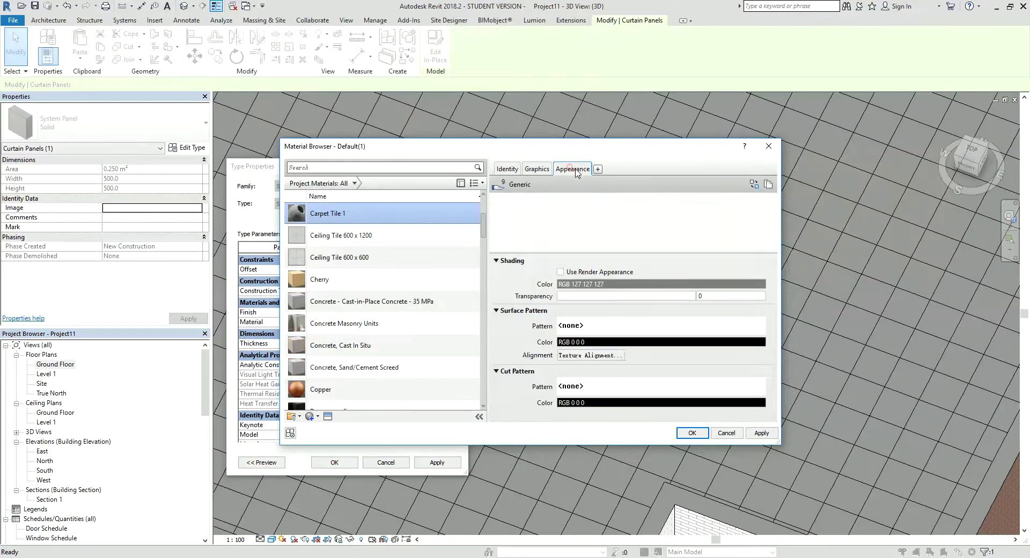
Give Carpet Tile 1 the Flooring > Carpet > Berber - Pattern 1 appearance.
{"action": "left_click", "coordinate": [753, 185]}
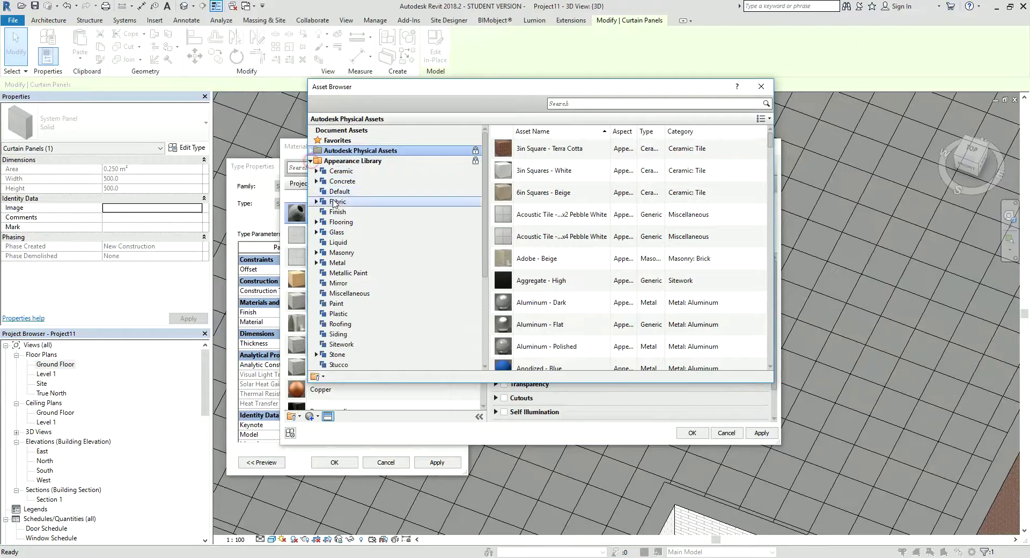
{"action": "left_click", "coordinate": [337, 222]}
{"action": "left_click", "coordinate": [316, 222]}
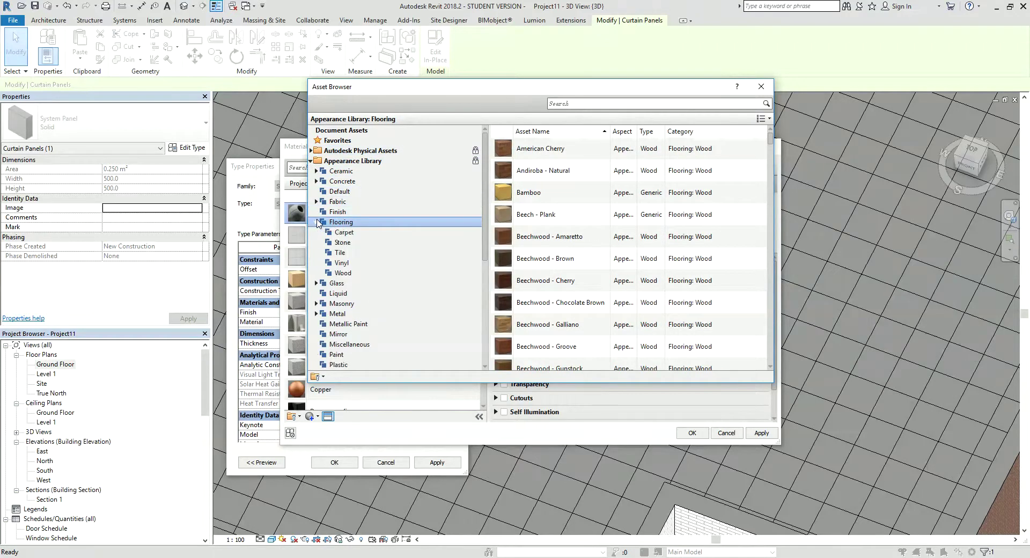
{"action": "left_click", "coordinate": [344, 232]}
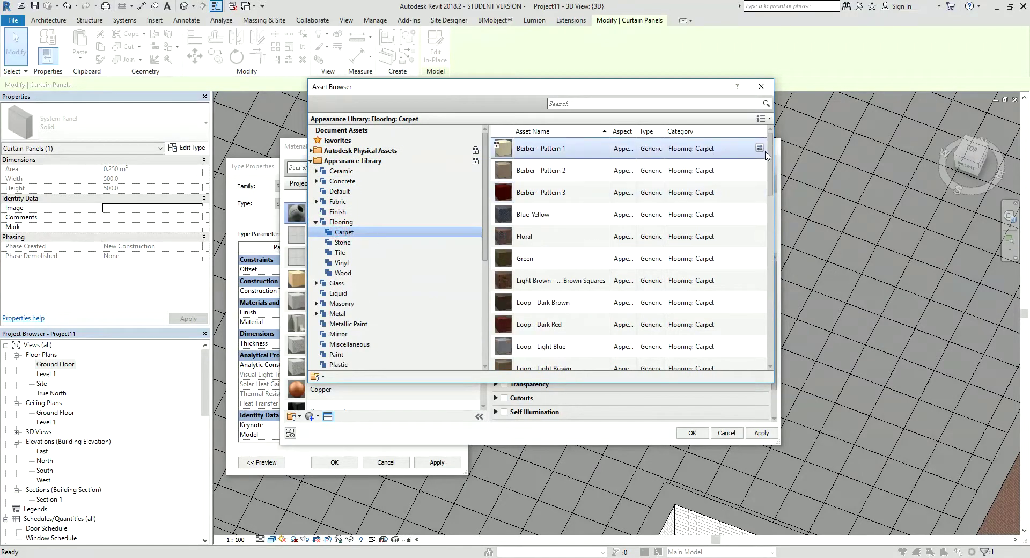
{"action": "left_click", "coordinate": [764, 88]}
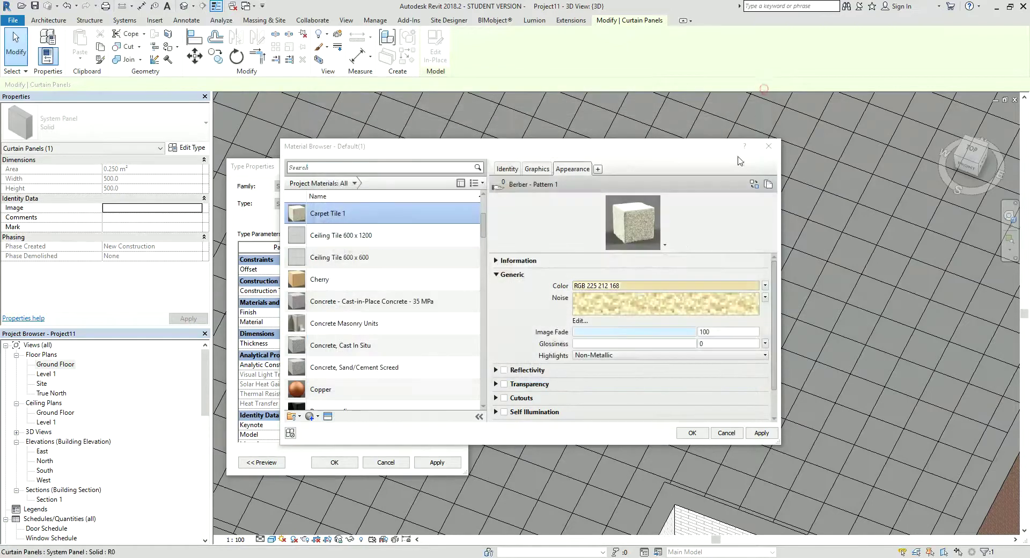
Enable Use Render Appearance and apply Carpet Tile 1 to the solid panel type.
{"action": "left_click", "coordinate": [542, 168]}
{"action": "left_click", "coordinate": [575, 194]}
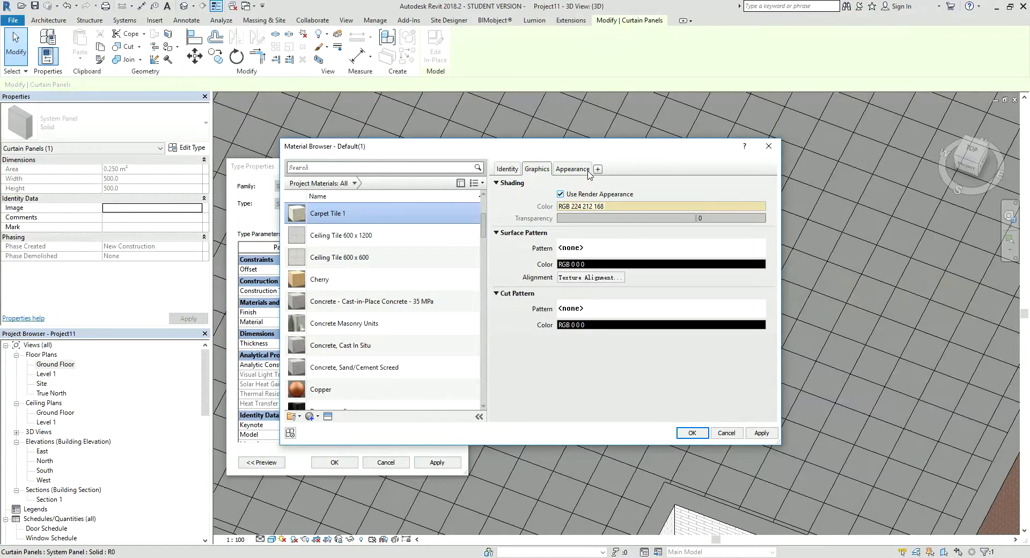
{"action": "left_click", "coordinate": [724, 435]}
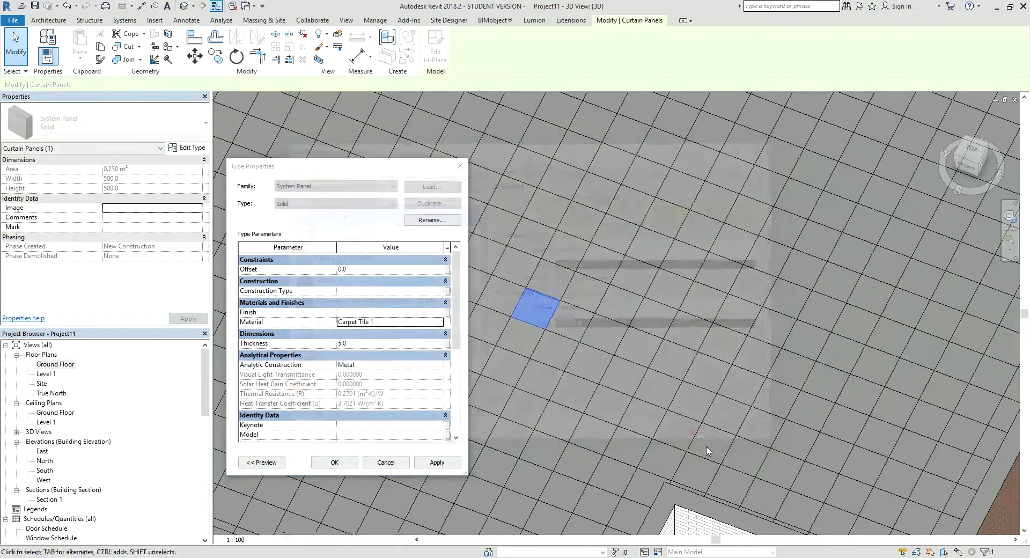
{"action": "left_click", "coordinate": [355, 465]}
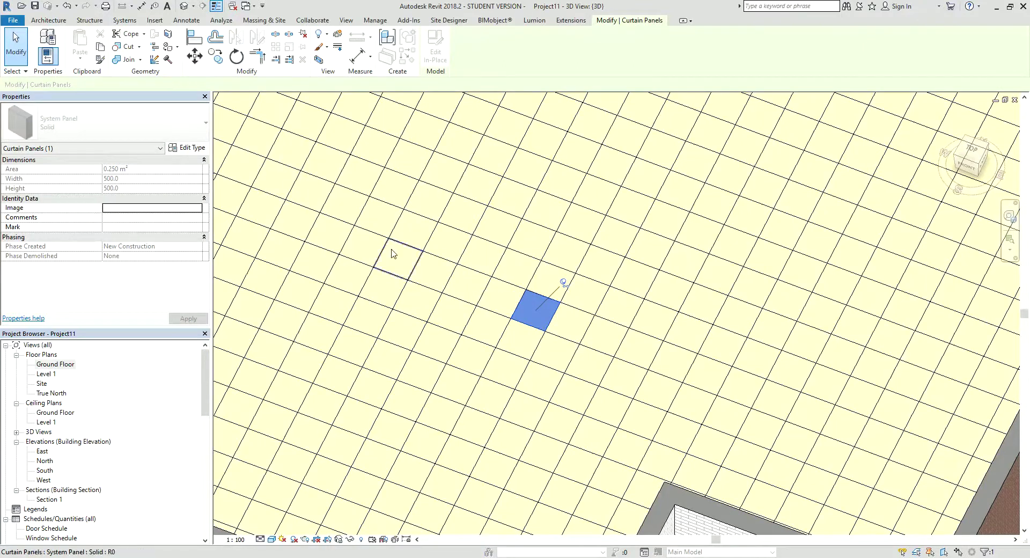
Reselect a single carpet panel and reopen its type properties.
{"action": "left_click", "coordinate": [186, 149]}
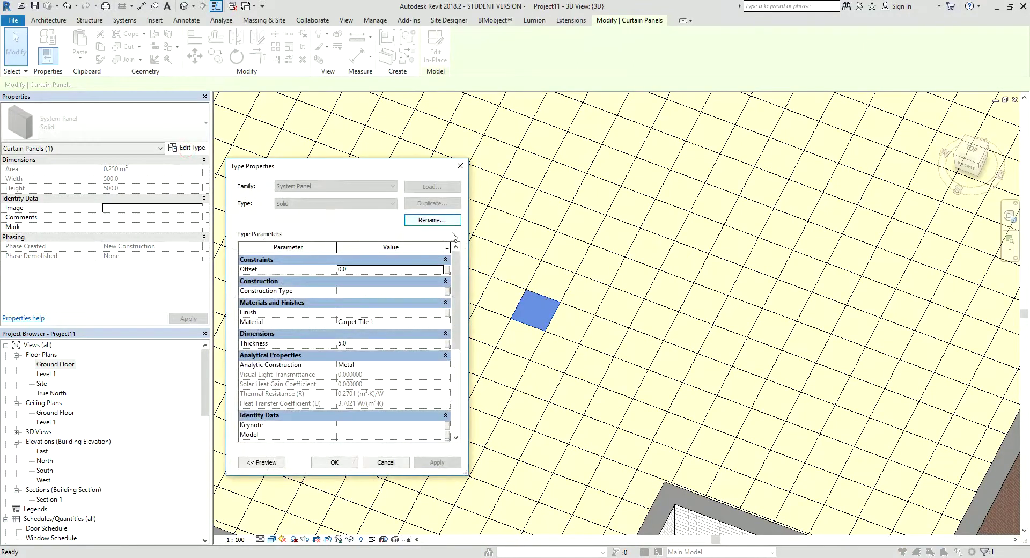
{"action": "left_click", "coordinate": [383, 465]}
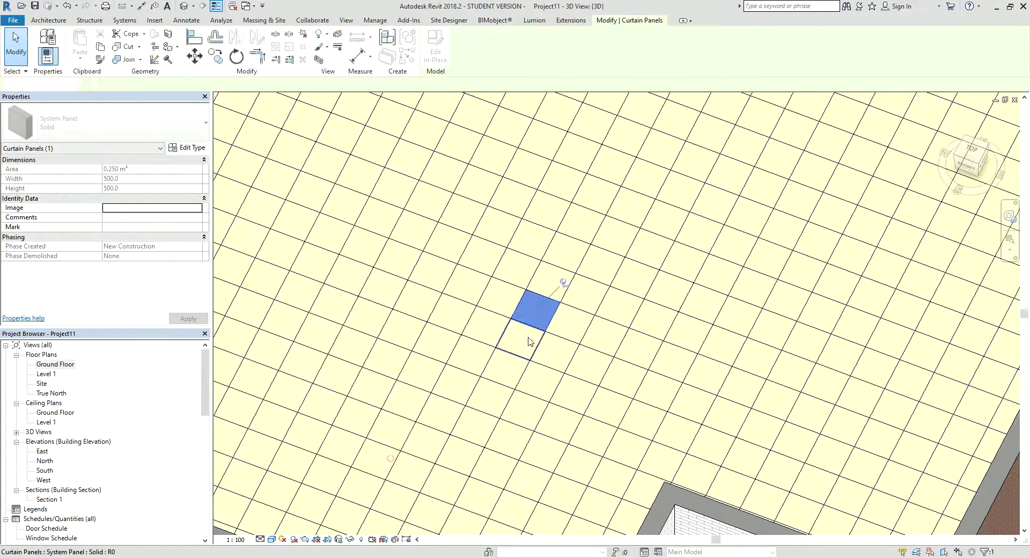
{"action": "key", "text": "Escape"}
{"action": "left_click", "coordinate": [535, 320]}
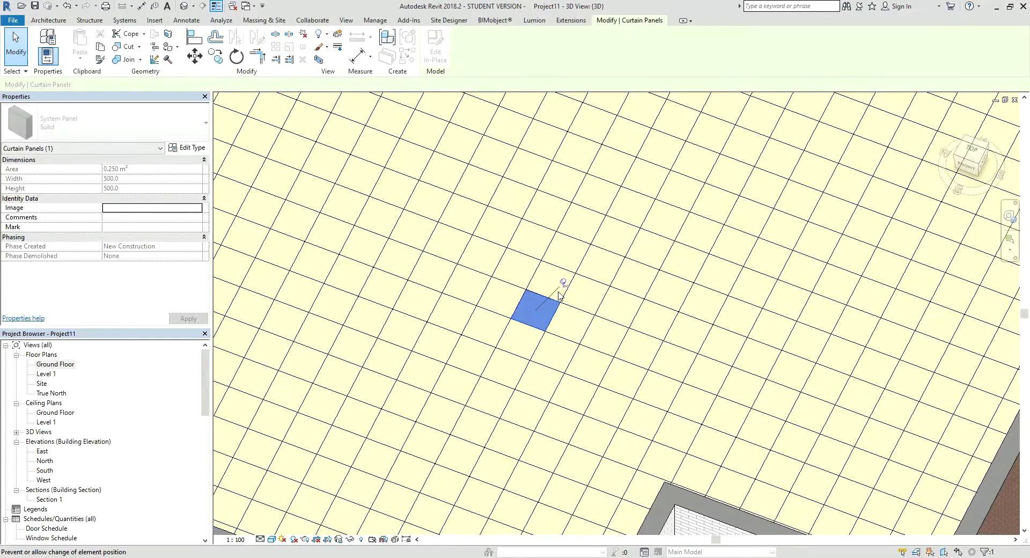
{"action": "left_click", "coordinate": [188, 147]}
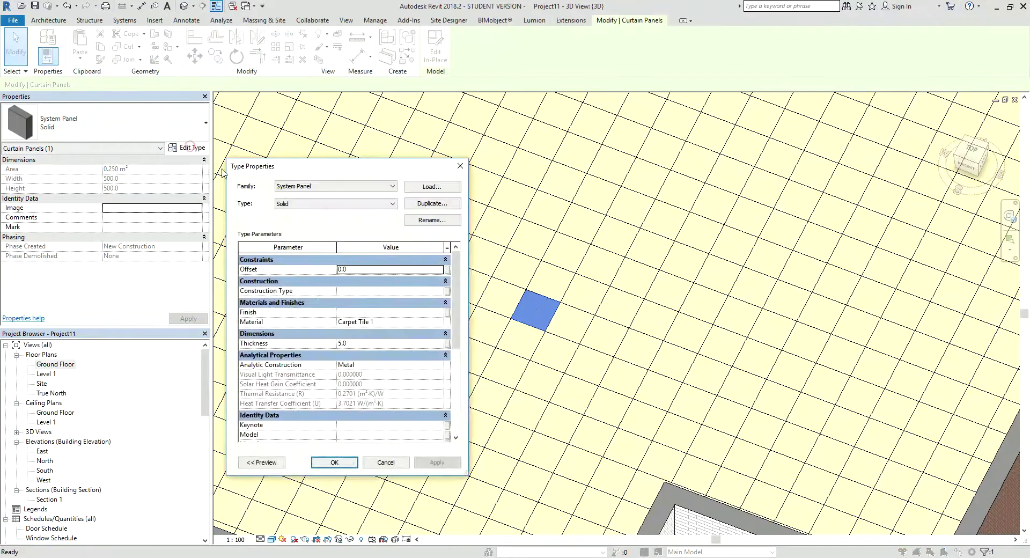
Duplicate the Solid panel type as a new type named 'Carpet Tile 2'.
{"action": "left_click", "coordinate": [433, 203]}
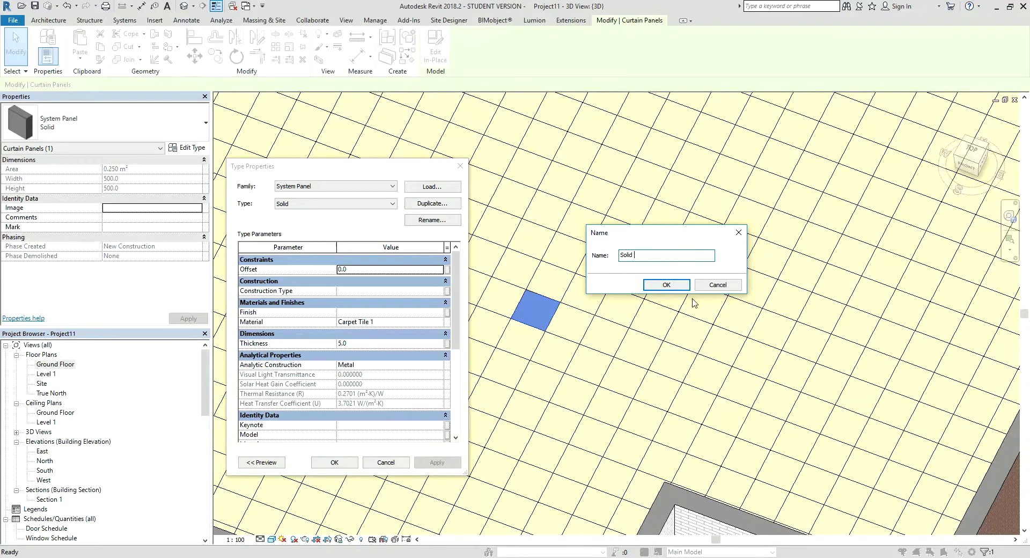
{"action": "key", "text": "BackSpace"}
{"action": "key", "text": "BackSpace"}
{"action": "type", "text": "Carpet Tile 2"}
{"action": "left_click", "coordinate": [666, 285]}
{"action": "left_click", "coordinate": [434, 323]}
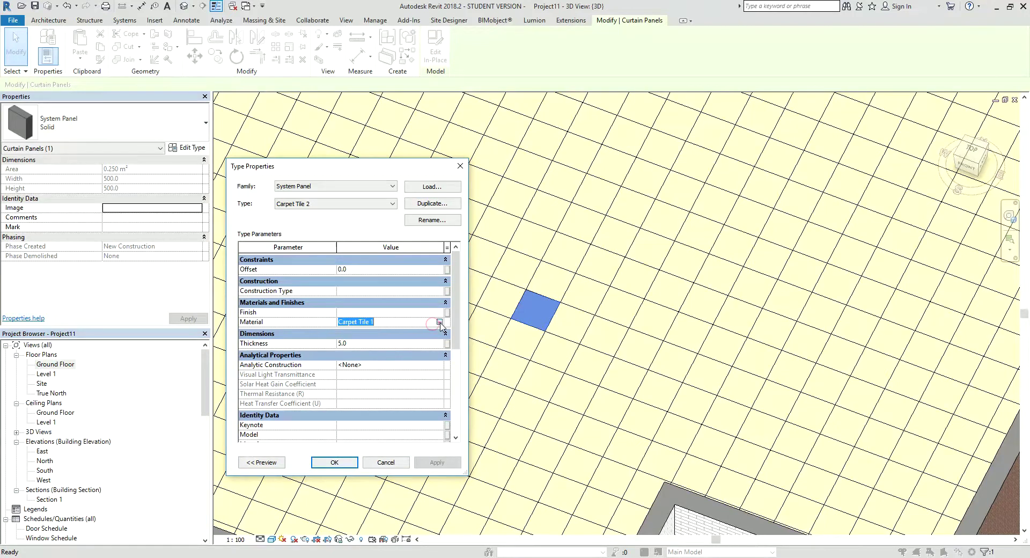
Duplicate the Carpet Tile 1 material as a new Carpet Tile 2 material.
{"action": "left_click", "coordinate": [439, 322]}
{"action": "right_click", "coordinate": [411, 287]}
{"action": "left_click", "coordinate": [437, 323]}
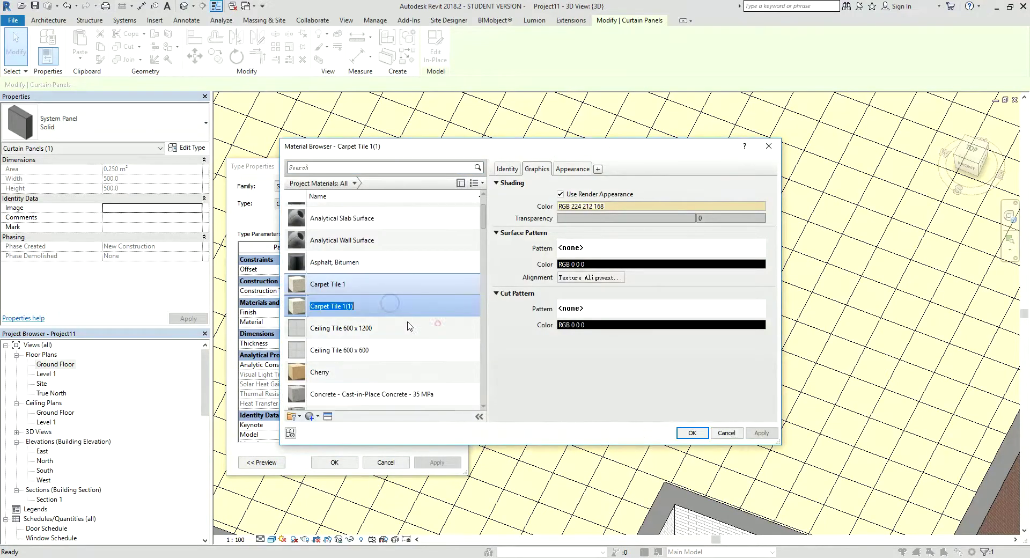
{"action": "double_click", "coordinate": [382, 309]}
{"action": "type", "text": "2"}
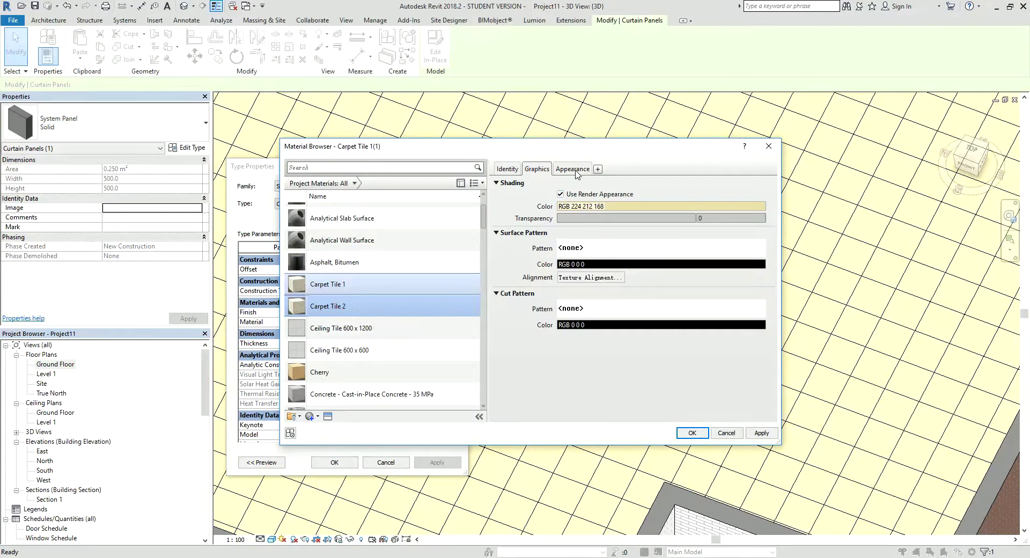
Replace the new material's appearance with the Flooring > Carpet Blue-Yellow asset.
{"action": "left_click", "coordinate": [573, 170]}
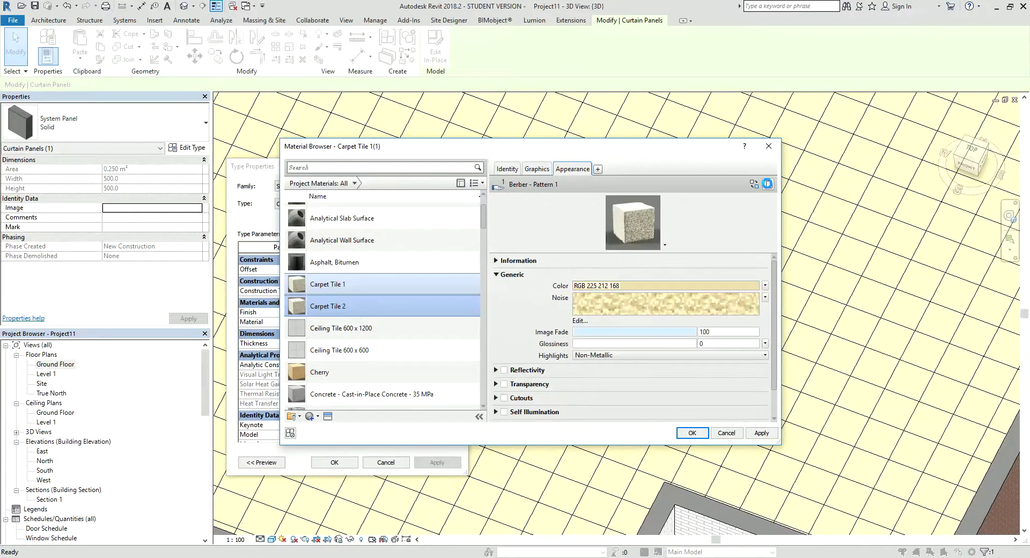
{"action": "left_click", "coordinate": [754, 185]}
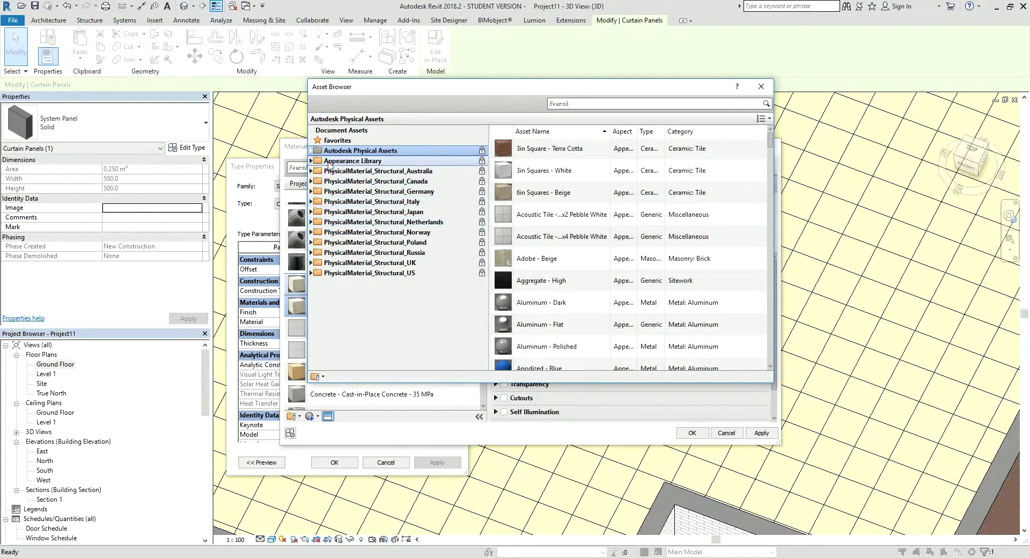
{"action": "left_click", "coordinate": [311, 161]}
{"action": "double_click", "coordinate": [339, 225]}
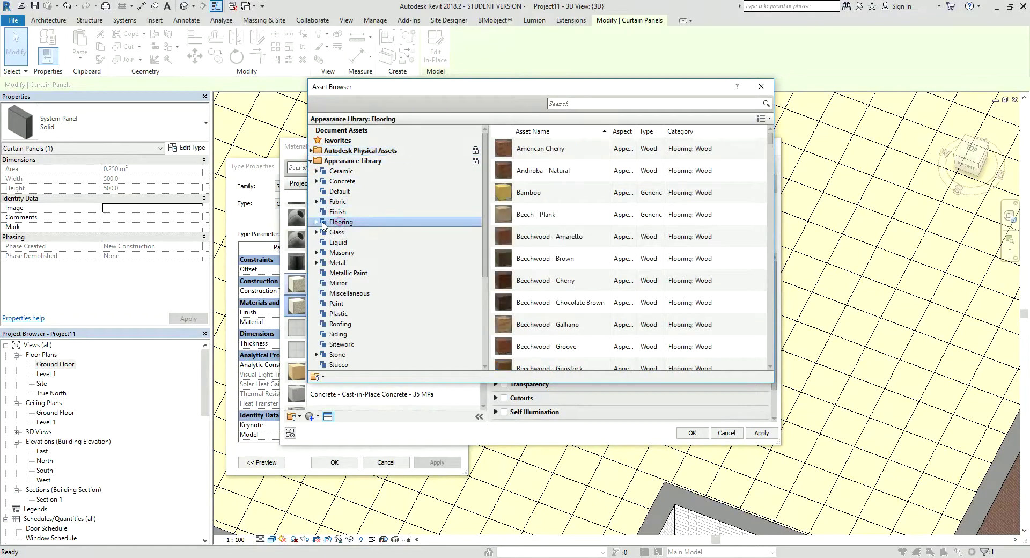
{"action": "left_click", "coordinate": [343, 231]}
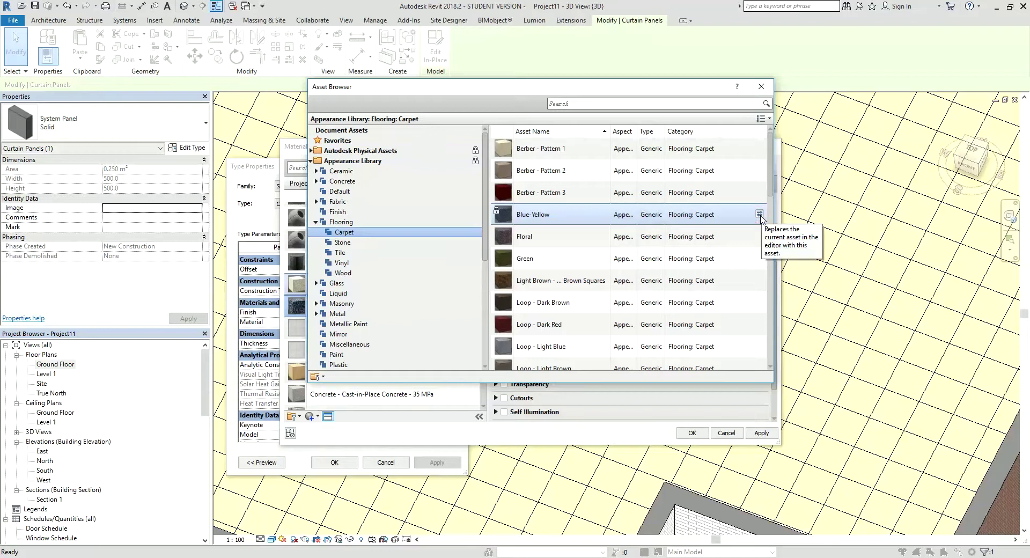
{"action": "left_click", "coordinate": [760, 214]}
{"action": "left_click", "coordinate": [761, 87]}
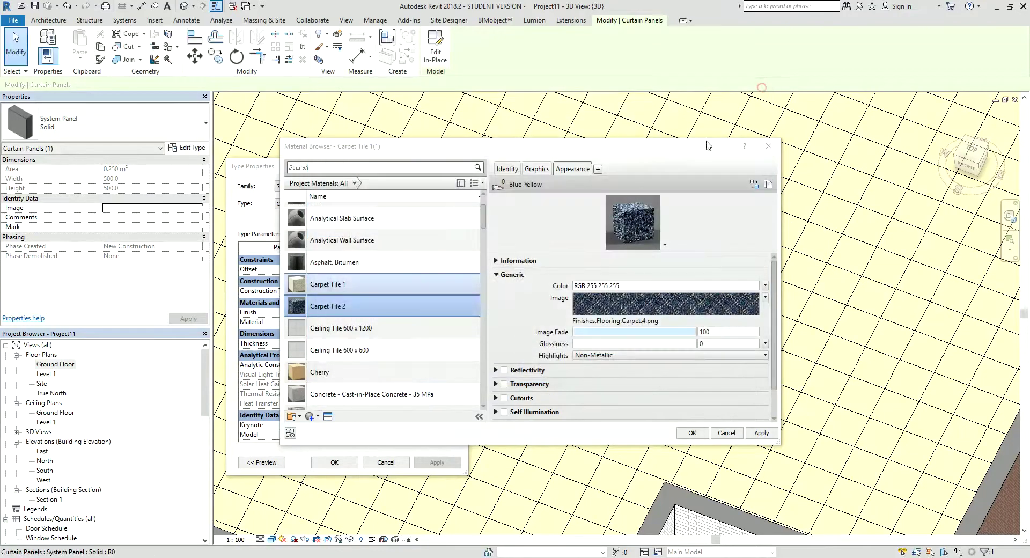
Review the Graphics settings and assign the material to the Carpet Tile 2 type.
{"action": "left_click", "coordinate": [531, 170]}
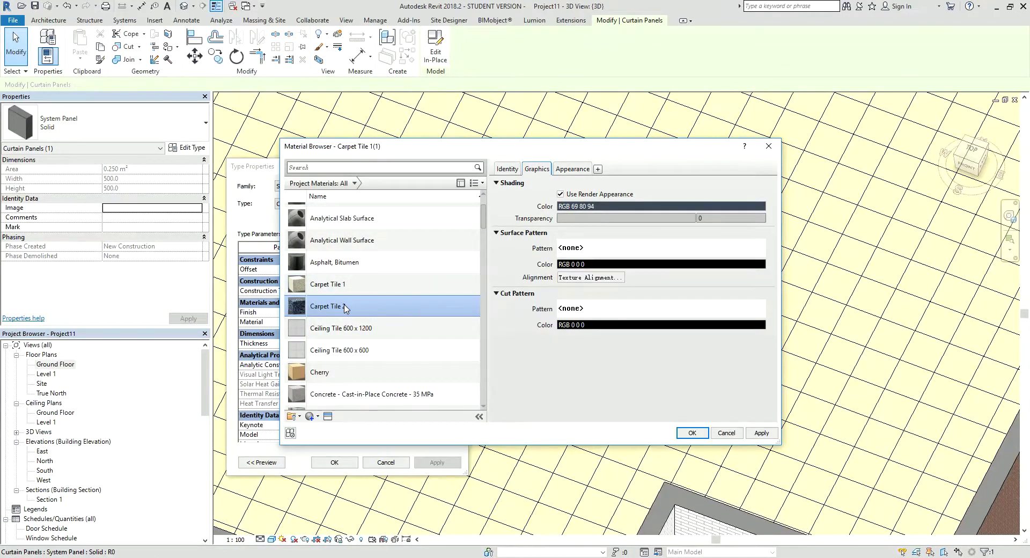
{"action": "left_click", "coordinate": [691, 432]}
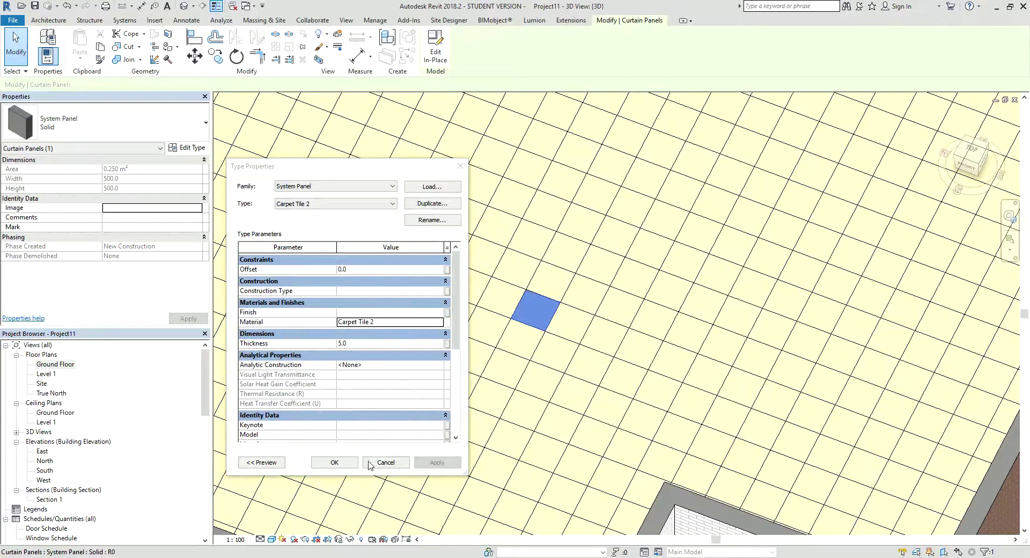
{"action": "left_click", "coordinate": [334, 462]}
Select a beige panel and rename its Solid panel type to 'Carpet Tile 1'.
{"action": "key", "text": "Escape"}
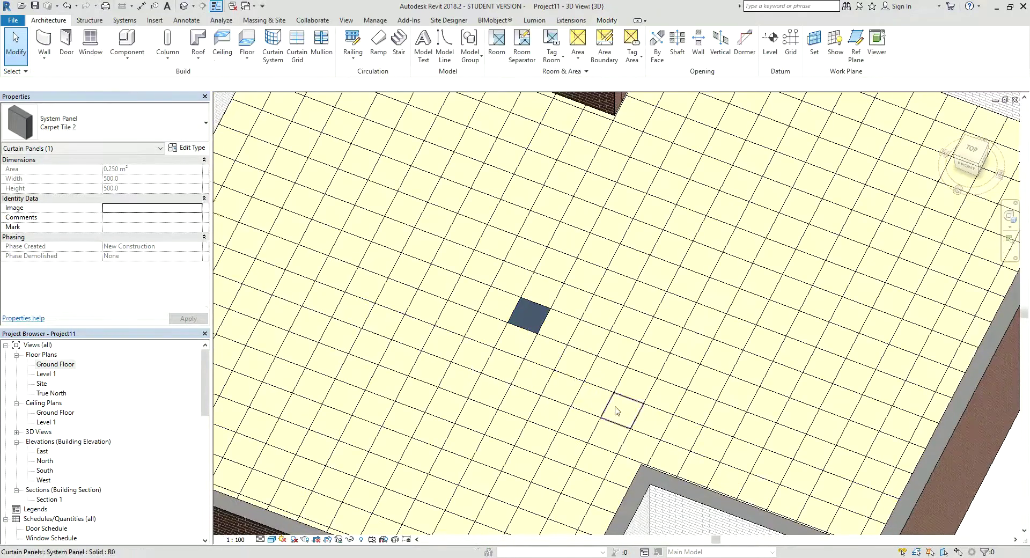
{"action": "left_click", "coordinate": [559, 325]}
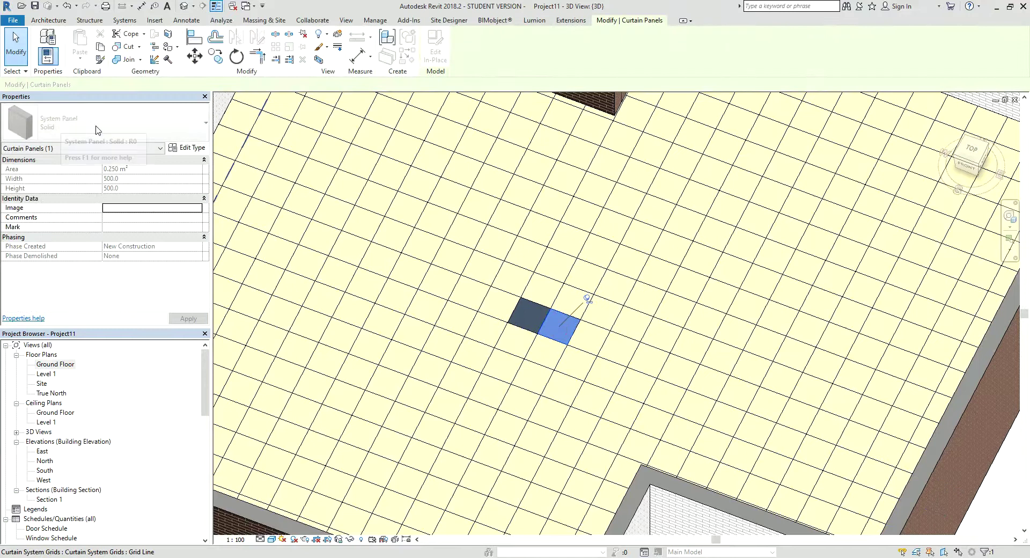
{"action": "left_click", "coordinate": [187, 148]}
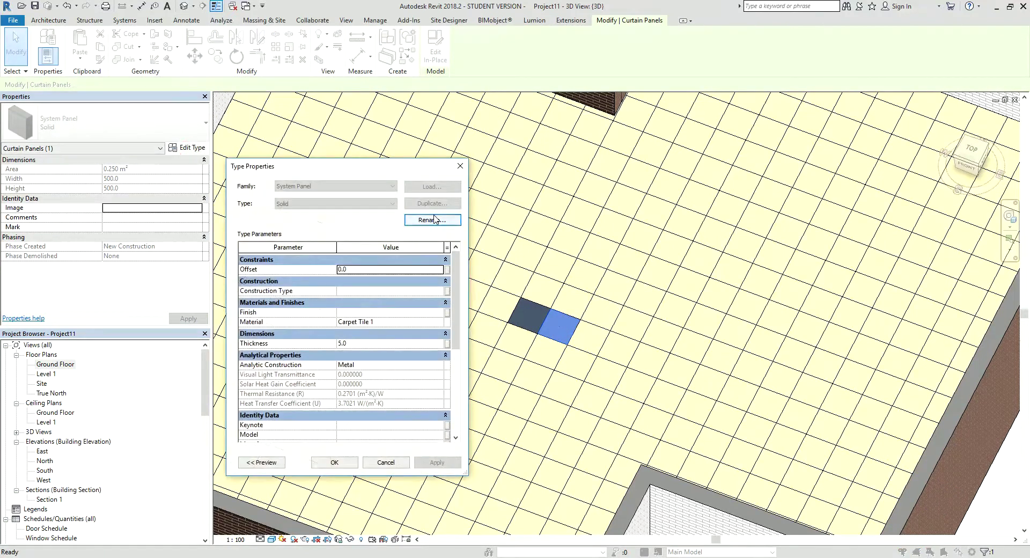
{"action": "left_click", "coordinate": [434, 219]}
{"action": "type", "text": "Carpet Tile 1"}
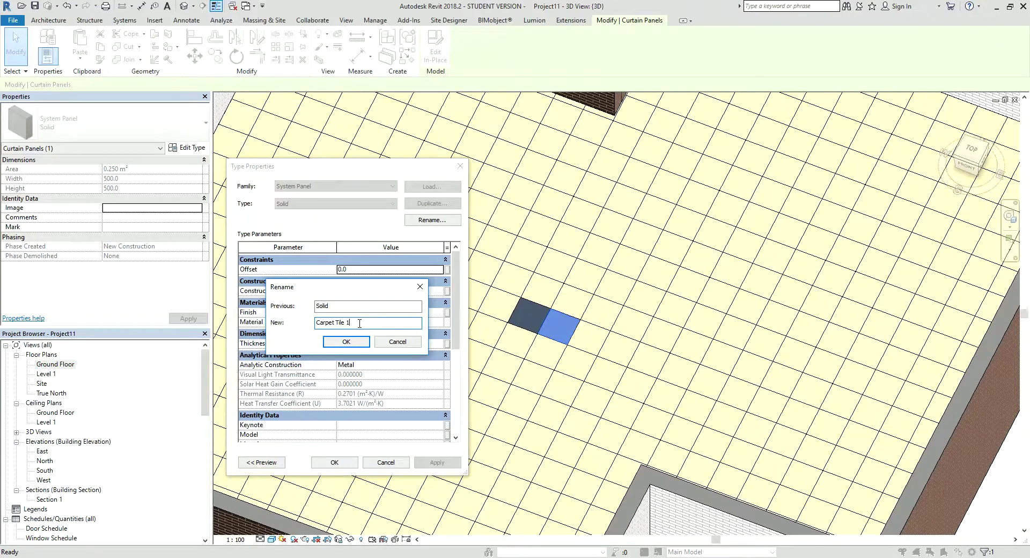
{"action": "left_click", "coordinate": [342, 341]}
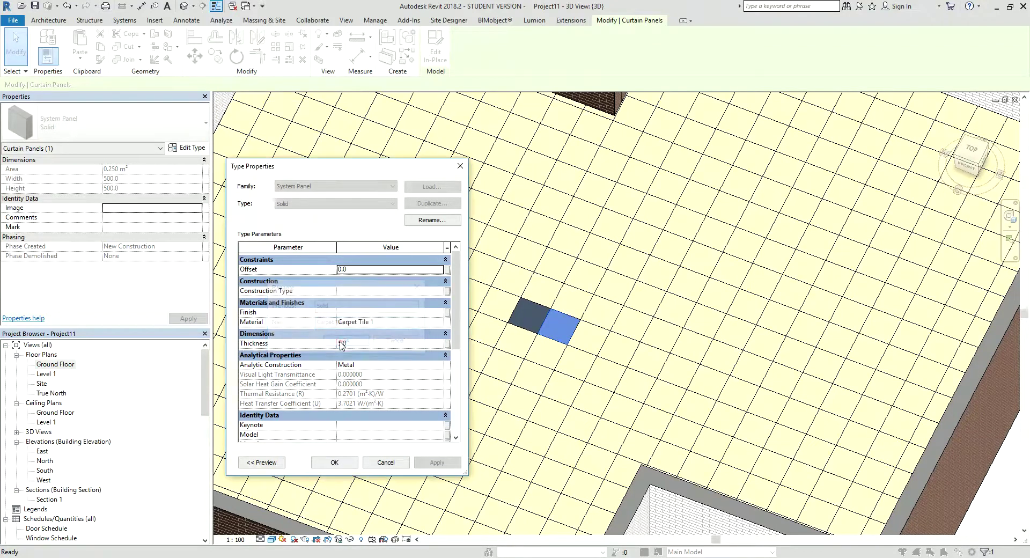
{"action": "left_click", "coordinate": [334, 461]}
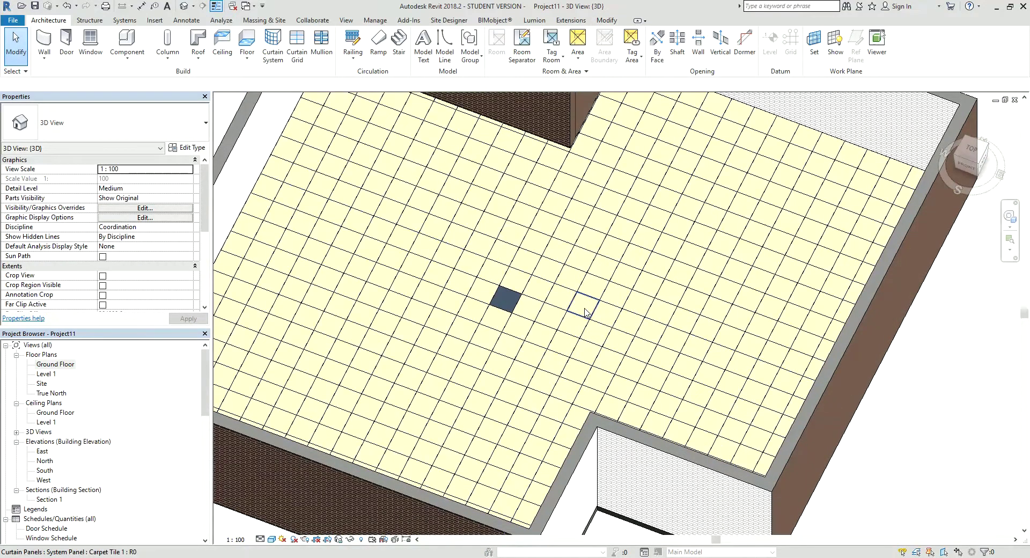
Select a beige carpet tile and use Isolate Element so only the floor panels show, with walls hidden.
{"action": "left_click", "coordinate": [584, 306]}
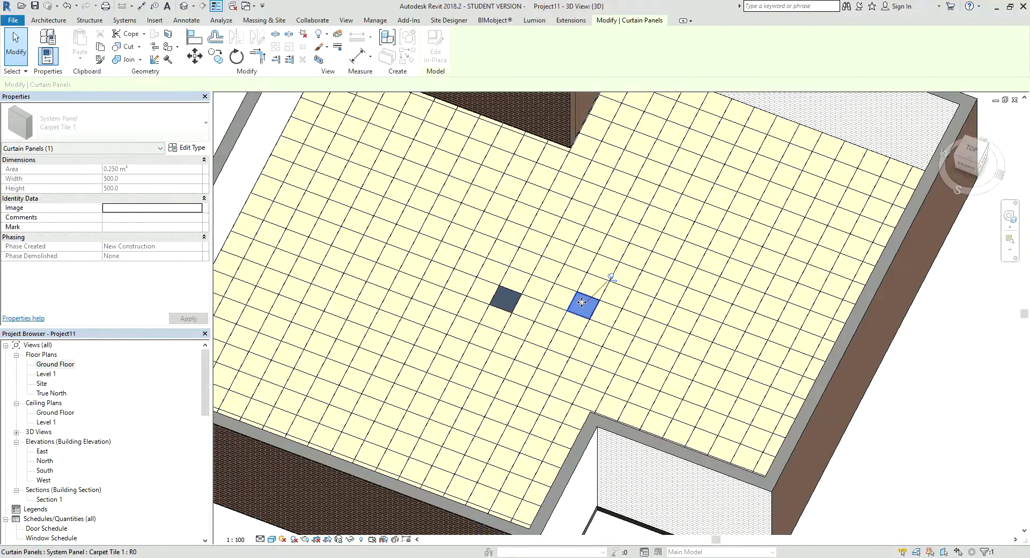
{"action": "right_click", "coordinate": [583, 304]}
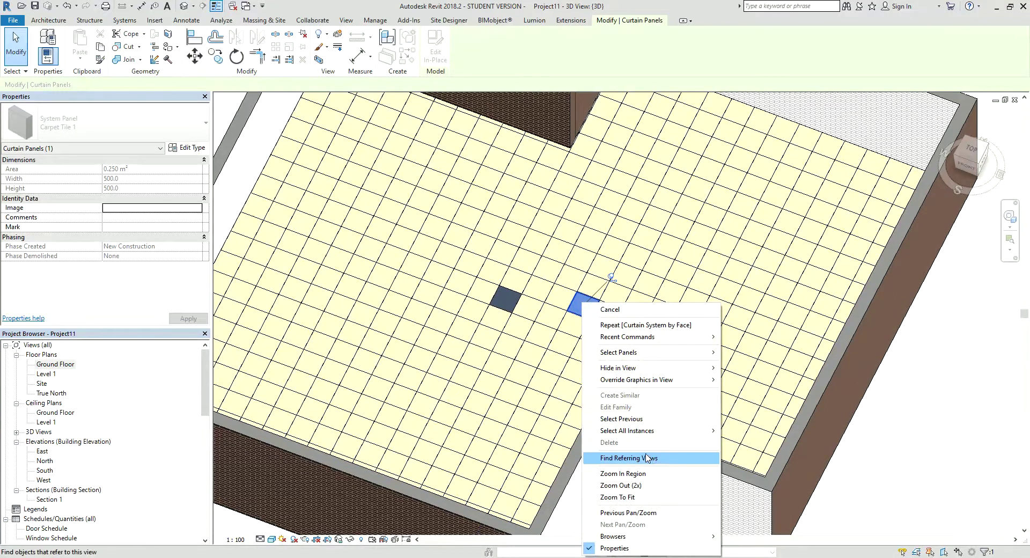
{"action": "mouse_move", "coordinate": [635, 379]}
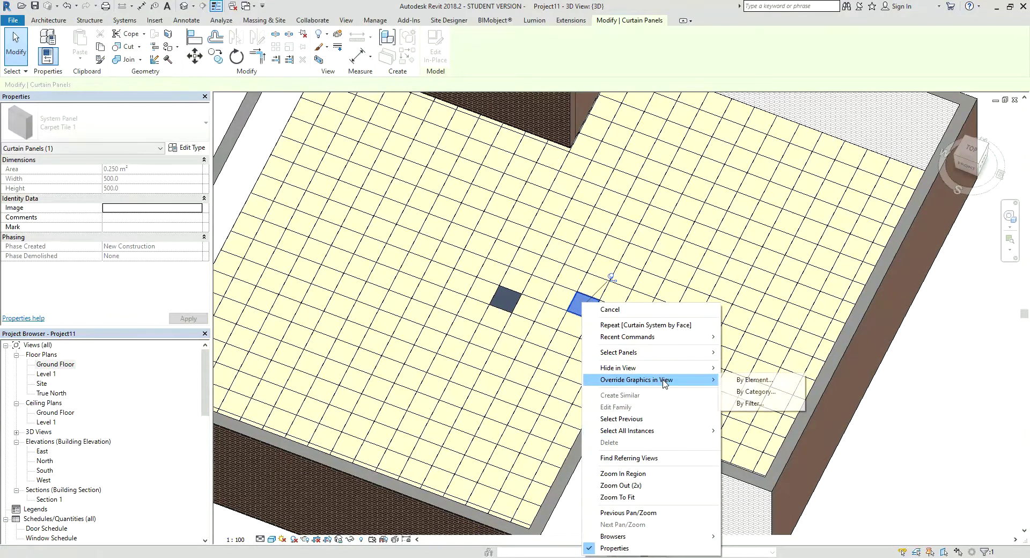
{"action": "left_click", "coordinate": [583, 327]}
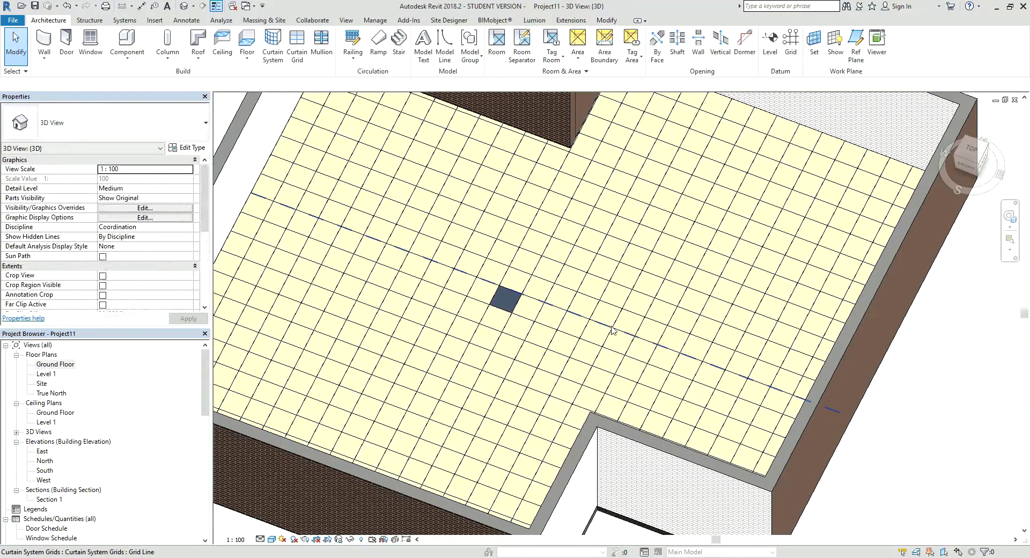
{"action": "left_click", "coordinate": [583, 305]}
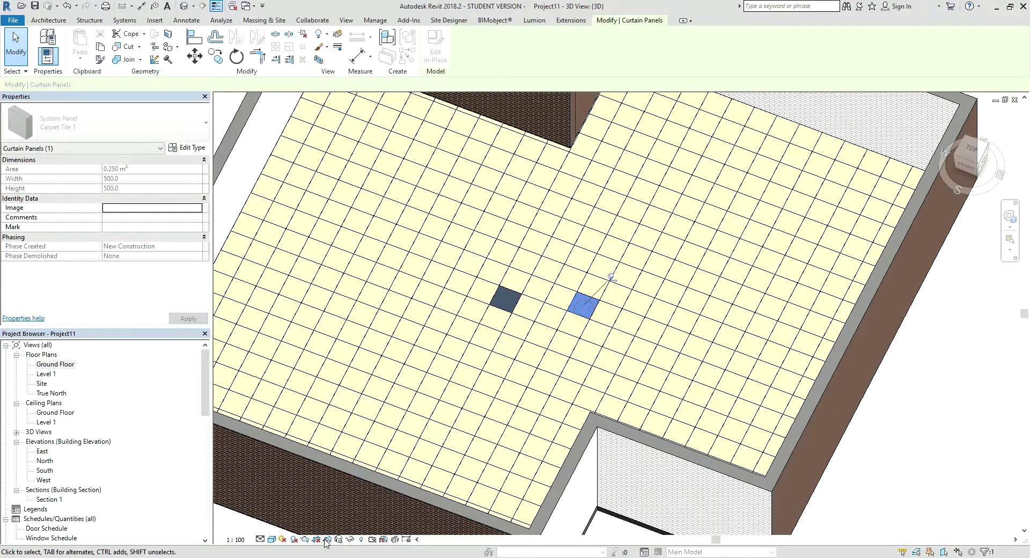
{"action": "left_click", "coordinate": [348, 540]}
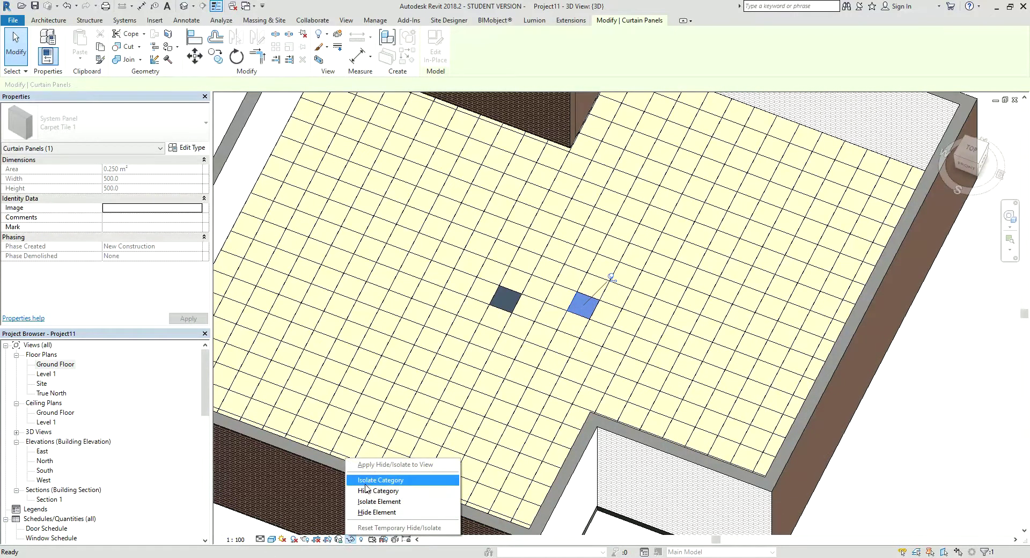
{"action": "left_click", "coordinate": [413, 502]}
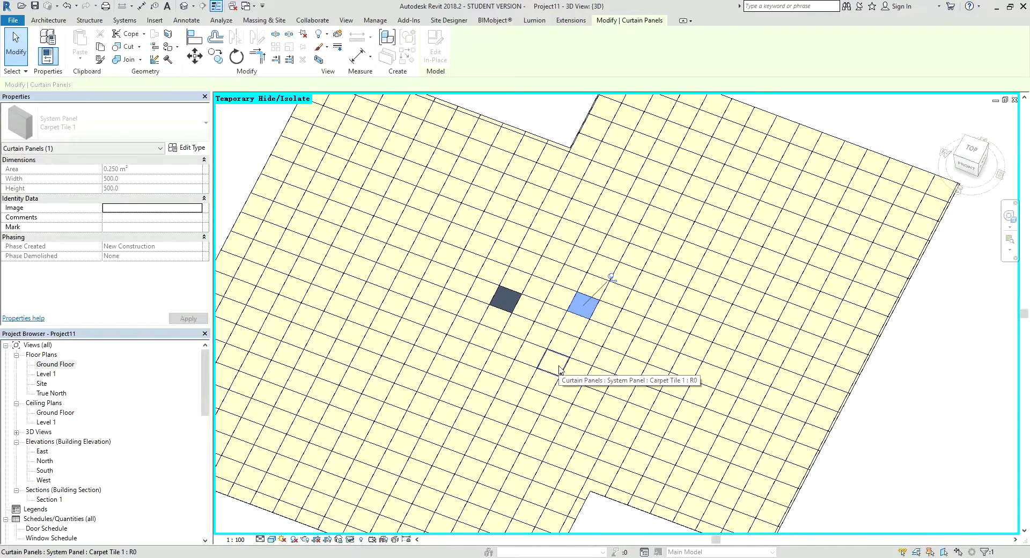
Zoom out and select scattered beige tiles across the upper and left parts of the floor.
{"action": "scroll", "coordinate": [559, 369], "scroll_direction": "down", "scroll_amount": 3}
{"action": "left_click", "coordinate": [813, 306]}
{"action": "left_click", "coordinate": [742, 206]}
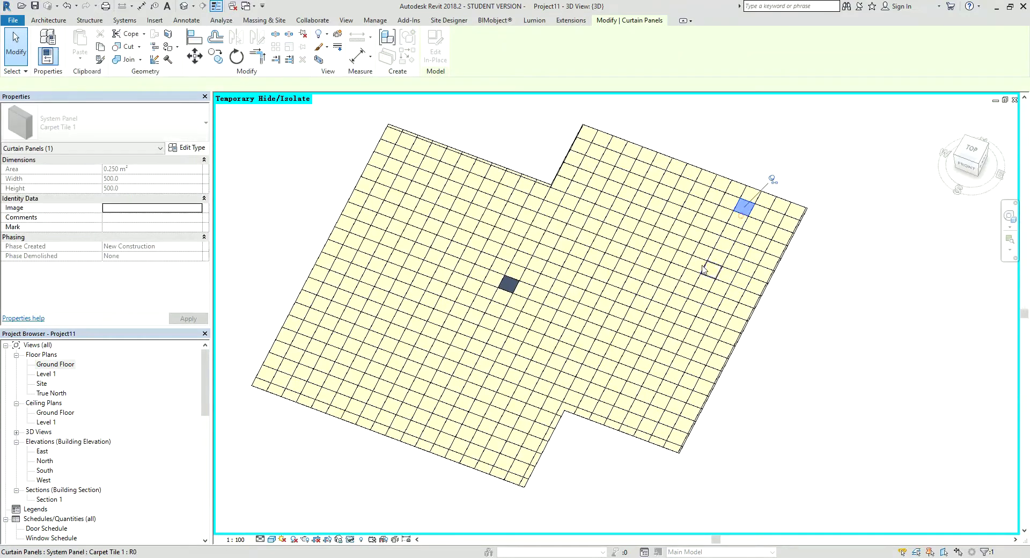
{"action": "left_click", "coordinate": [643, 230], "text": "ctrl"}
{"action": "left_click", "coordinate": [633, 180], "text": "ctrl"}
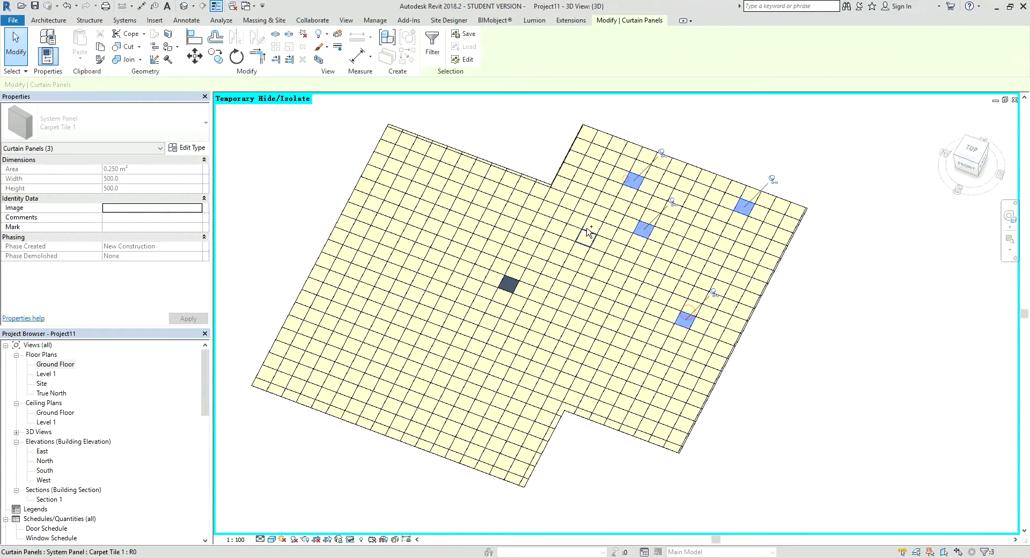
{"action": "left_click", "coordinate": [483, 230], "text": "ctrl"}
{"action": "left_click", "coordinate": [397, 257], "text": "ctrl"}
{"action": "left_click", "coordinate": [451, 292], "text": "ctrl"}
{"action": "left_click", "coordinate": [403, 349], "text": "ctrl"}
{"action": "left_click", "coordinate": [485, 396], "text": "ctrl"}
{"action": "left_click", "coordinate": [345, 359], "text": "ctrl"}
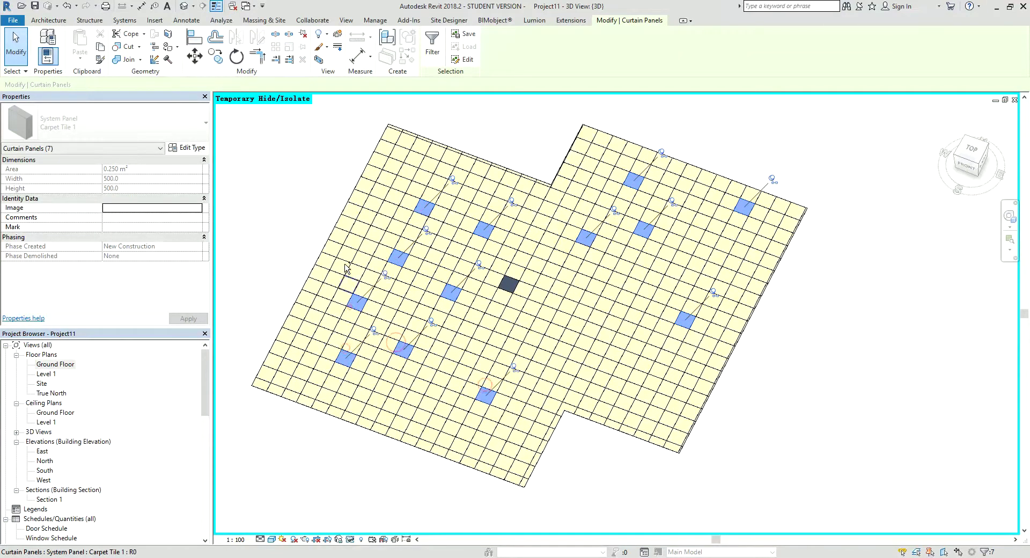
{"action": "left_click", "coordinate": [332, 248], "text": "ctrl"}
{"action": "left_click", "coordinate": [372, 172], "text": "ctrl"}
{"action": "left_click", "coordinate": [407, 131], "text": "ctrl"}
{"action": "left_click", "coordinate": [473, 180], "text": "ctrl"}
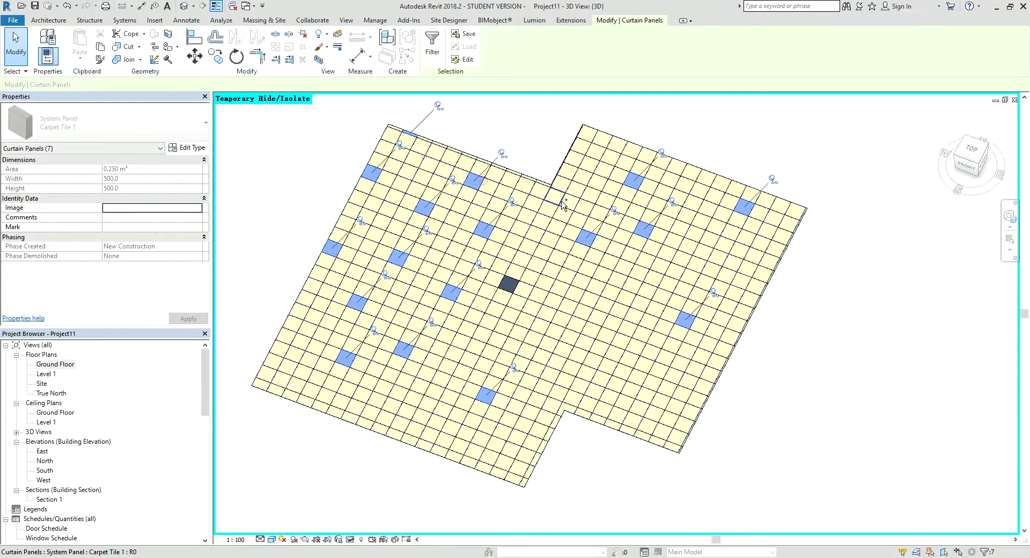
Add scattered tiles on the right and lower floor to reach 38, then unpin them.
{"action": "left_click", "coordinate": [631, 356], "text": "ctrl"}
{"action": "left_click", "coordinate": [652, 277], "text": "ctrl"}
{"action": "left_click", "coordinate": [688, 381], "text": "ctrl"}
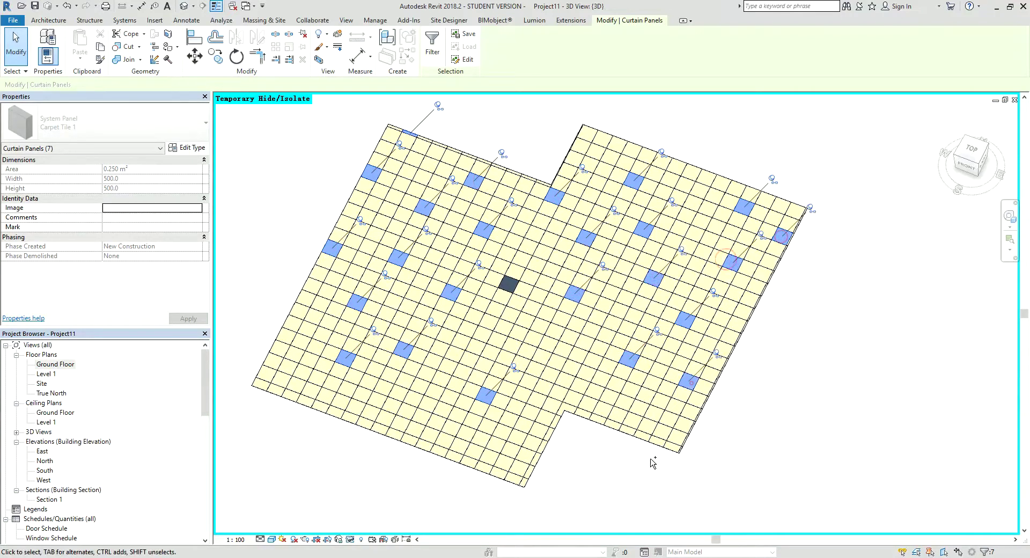
{"action": "left_click", "coordinate": [633, 420], "text": "ctrl"}
{"action": "left_click", "coordinate": [579, 386], "text": "ctrl"}
{"action": "left_click", "coordinate": [517, 333], "text": "ctrl"}
{"action": "left_click", "coordinate": [469, 359], "text": "ctrl"}
{"action": "left_click", "coordinate": [542, 251], "text": "ctrl"}
{"action": "left_click", "coordinate": [543, 386], "text": "ctrl"}
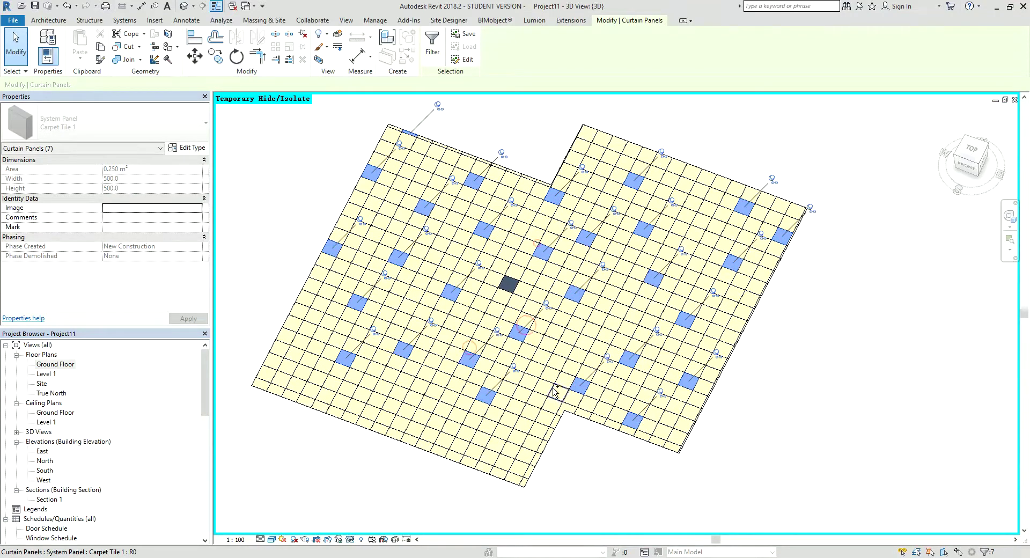
{"action": "left_click", "coordinate": [526, 455], "text": "ctrl"}
{"action": "left_click", "coordinate": [454, 455], "text": "ctrl"}
{"action": "left_click", "coordinate": [443, 409], "text": "ctrl"}
{"action": "left_click", "coordinate": [365, 422], "text": "ctrl"}
{"action": "left_click", "coordinate": [371, 413], "text": "ctrl"}
{"action": "left_click", "coordinate": [281, 378], "text": "ctrl"}
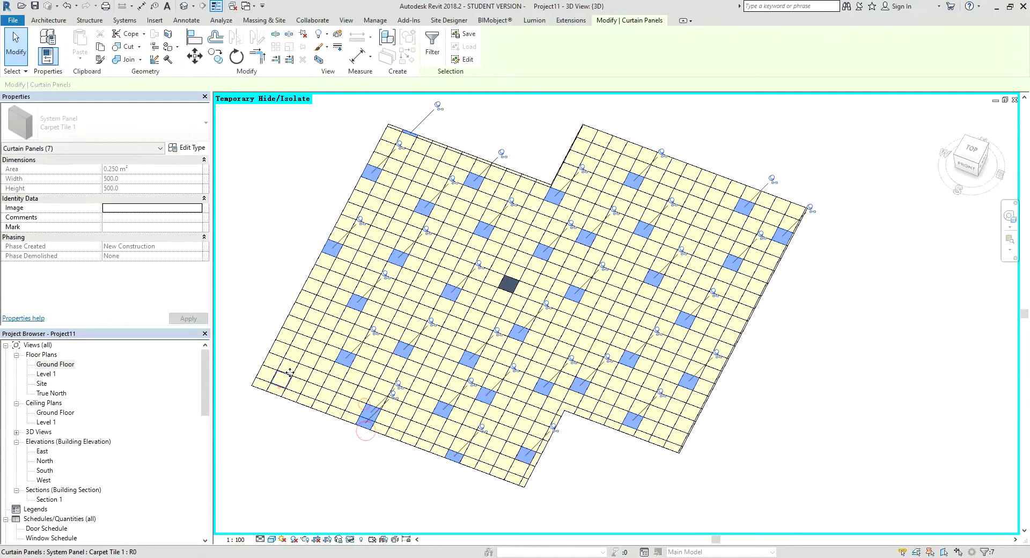
{"action": "left_click", "coordinate": [307, 328], "text": "ctrl"}
{"action": "left_click", "coordinate": [478, 335], "text": "ctrl"}
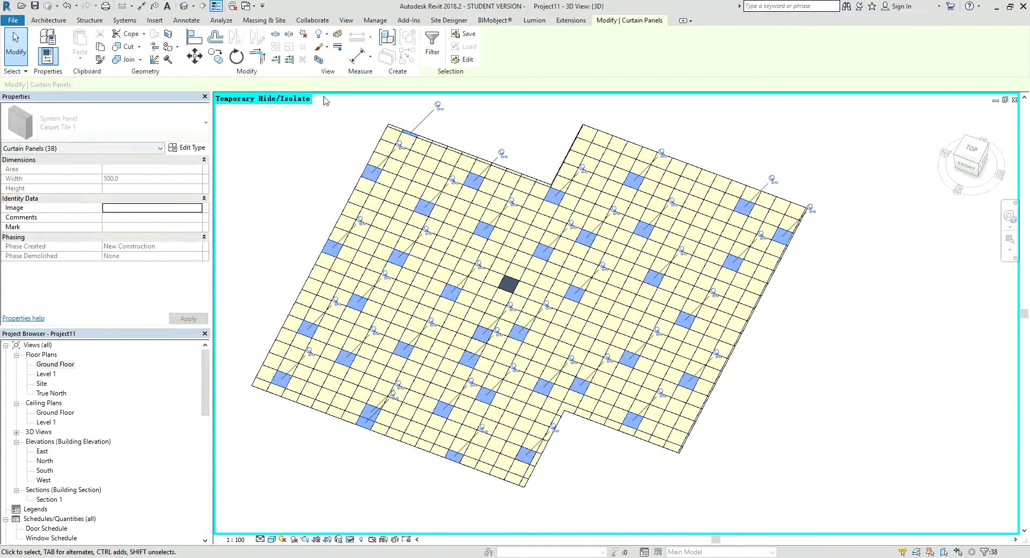
{"action": "left_click", "coordinate": [304, 33]}
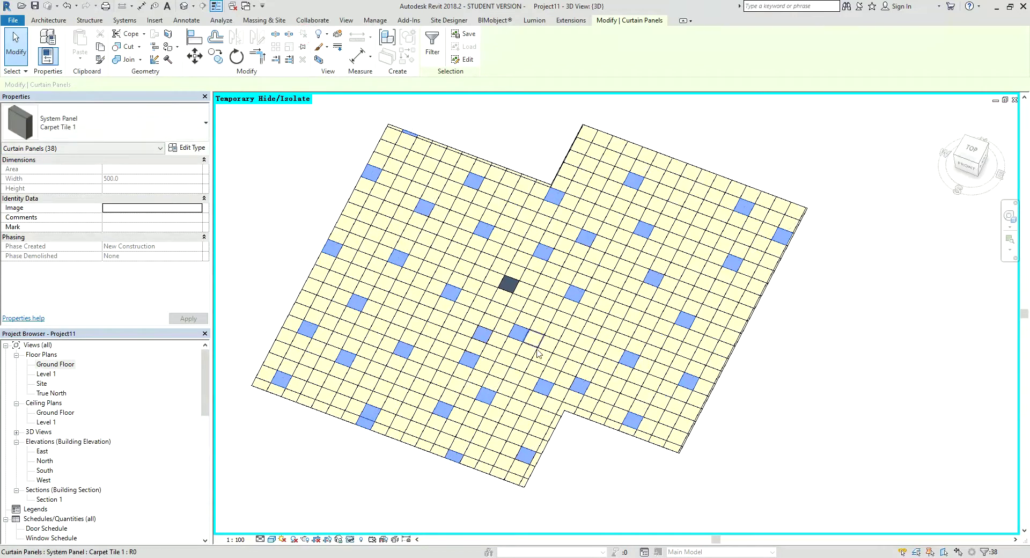
Change the 38 selected tiles to the Carpet Tile 2 type and deselect them.
{"action": "left_click", "coordinate": [161, 124]}
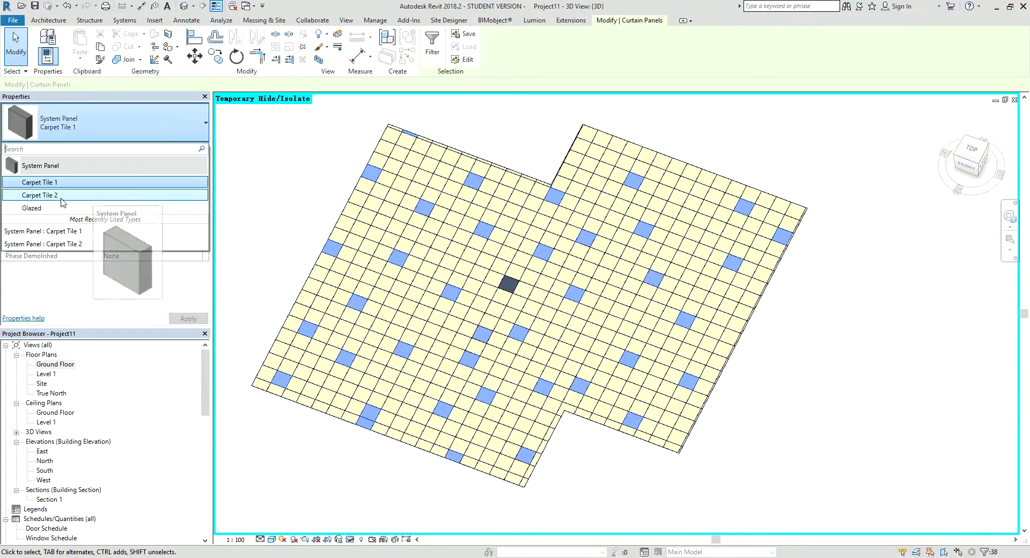
{"action": "left_click", "coordinate": [60, 196]}
{"action": "left_click", "coordinate": [295, 194]}
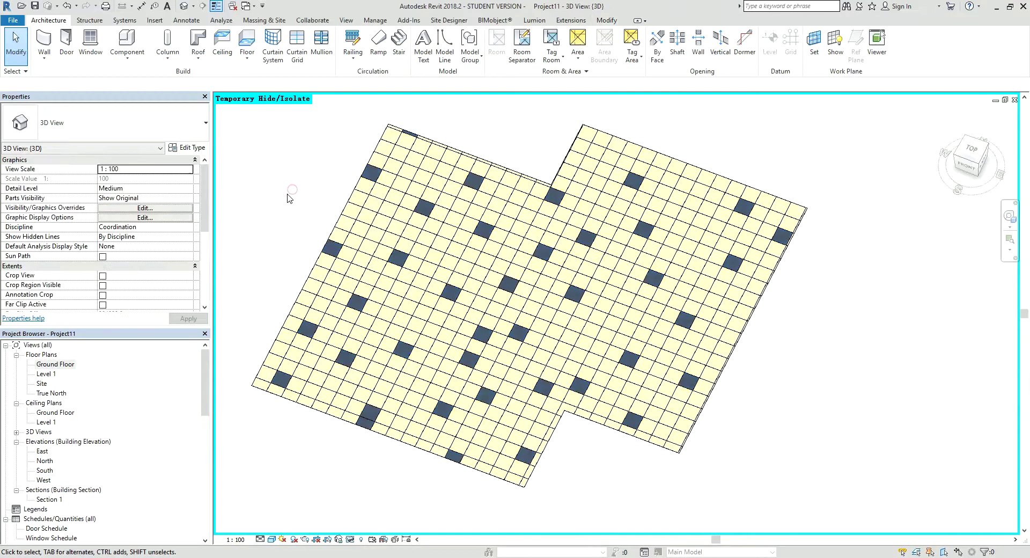
{"action": "middle_click_drag", "start_coordinate": [590, 505], "coordinate": [588, 513]}
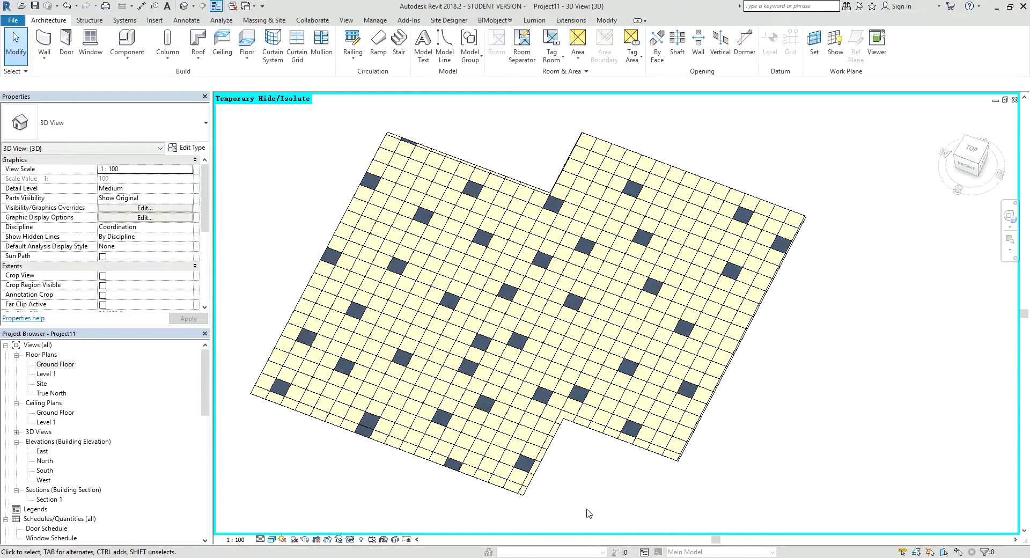
Reset Temporary Hide/Isolate to restore the walls, then orbit and zoom to view the tiles.
{"action": "left_click", "coordinate": [348, 539]}
{"action": "left_click", "coordinate": [397, 523]}
{"action": "middle_click_drag", "start_coordinate": [601, 344], "coordinate": [611, 334], "text": "shift"}
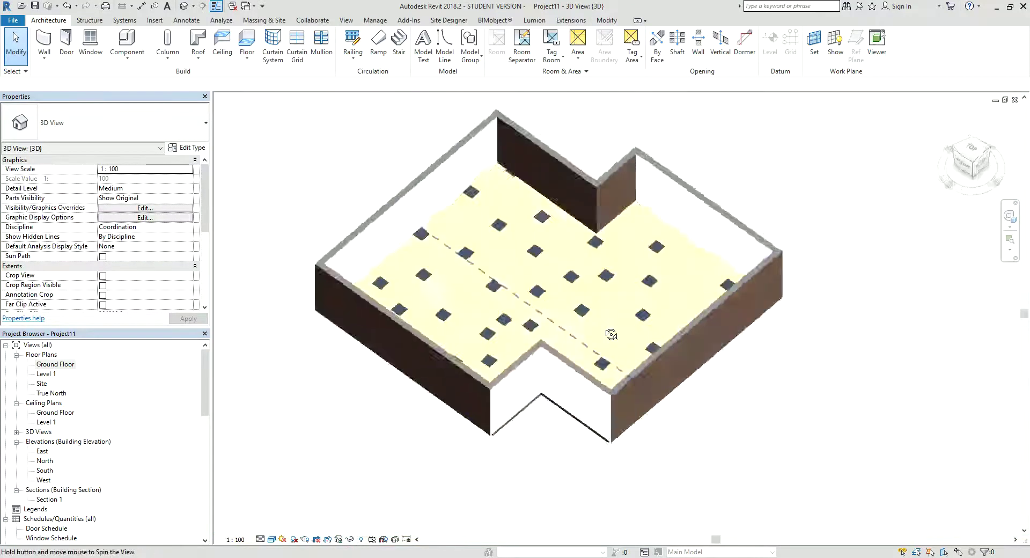
{"action": "scroll", "coordinate": [610, 334], "scroll_direction": "up", "scroll_amount": 5}
{"action": "middle_click_drag", "start_coordinate": [542, 239], "coordinate": [609, 237], "text": "shift"}
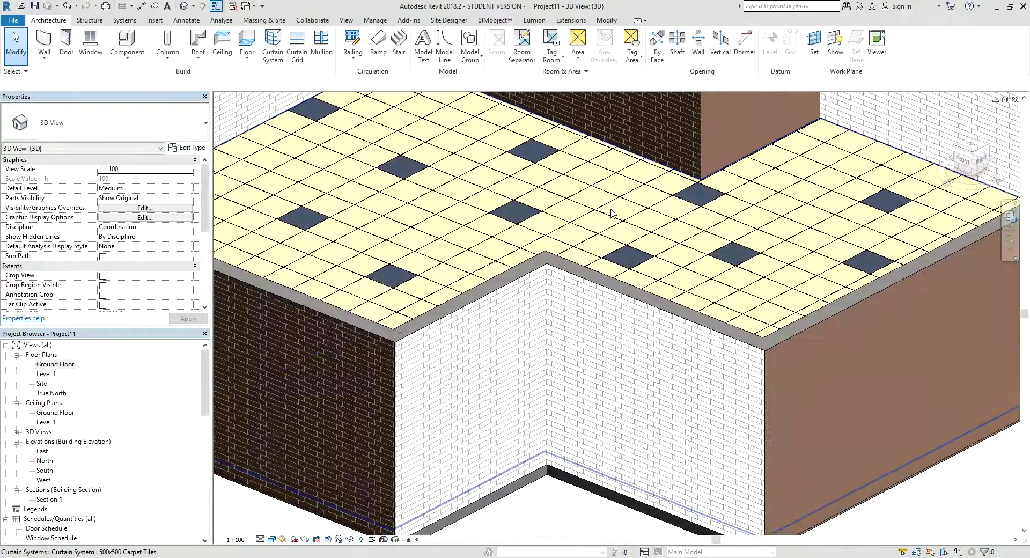